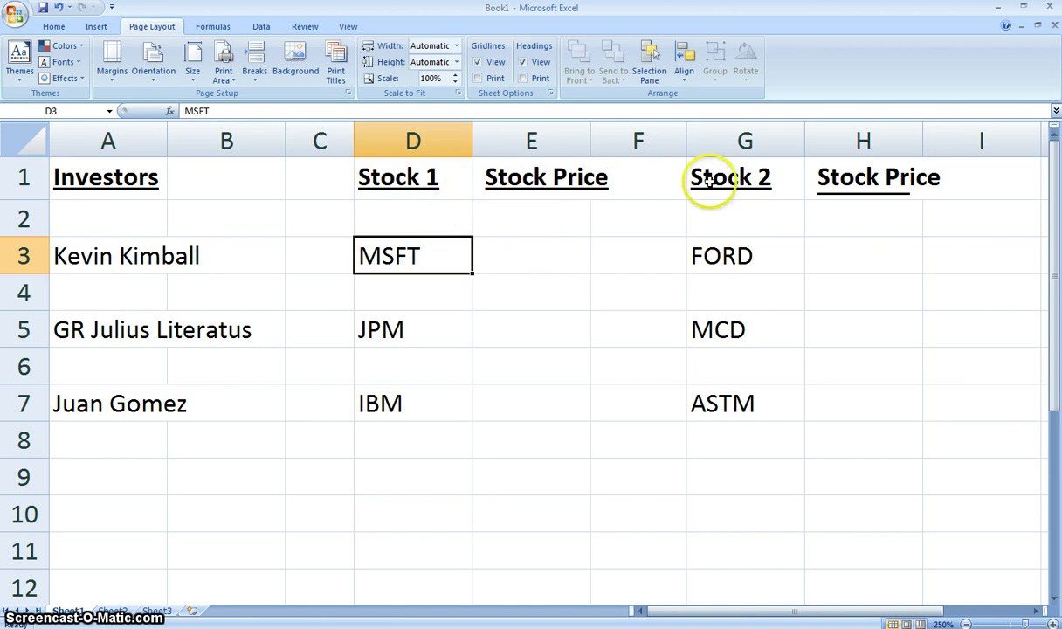
click(533, 251)
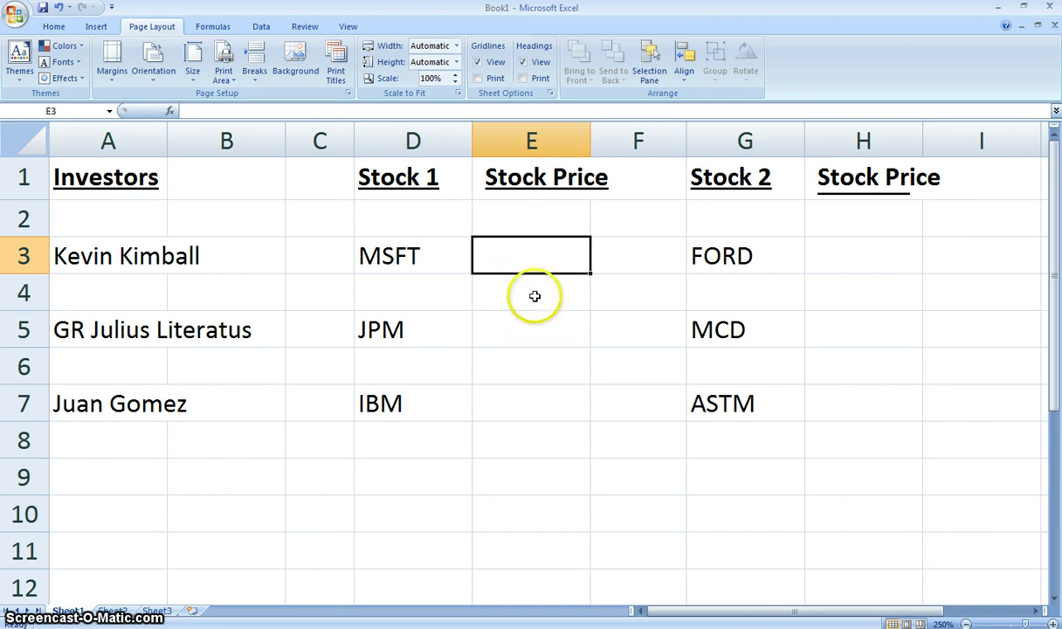
click(500, 328)
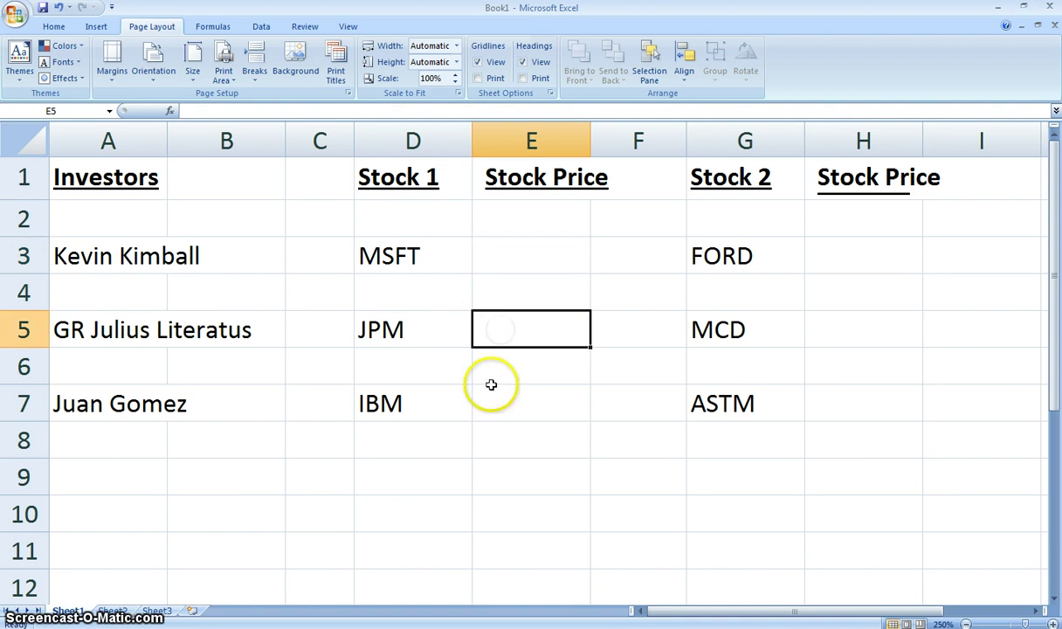
click(487, 405)
click(510, 320)
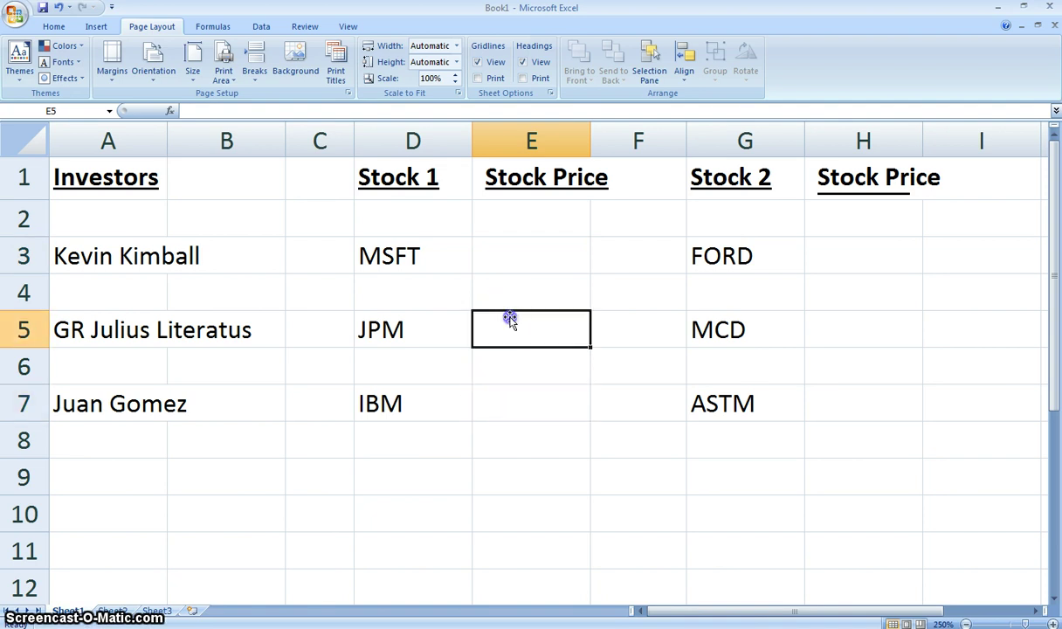
click(520, 256)
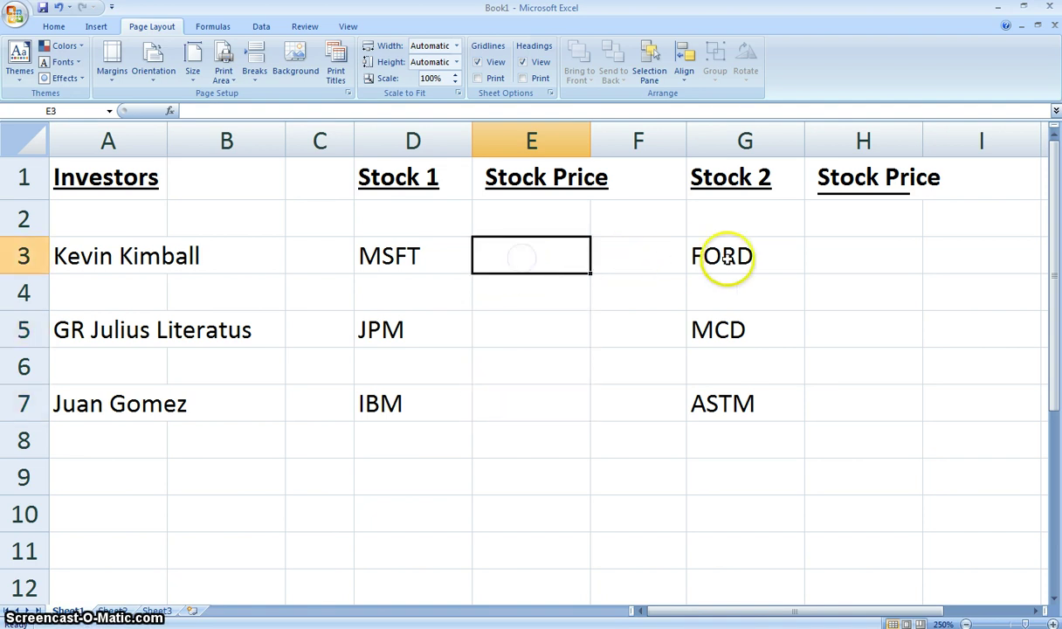
click(841, 253)
click(840, 339)
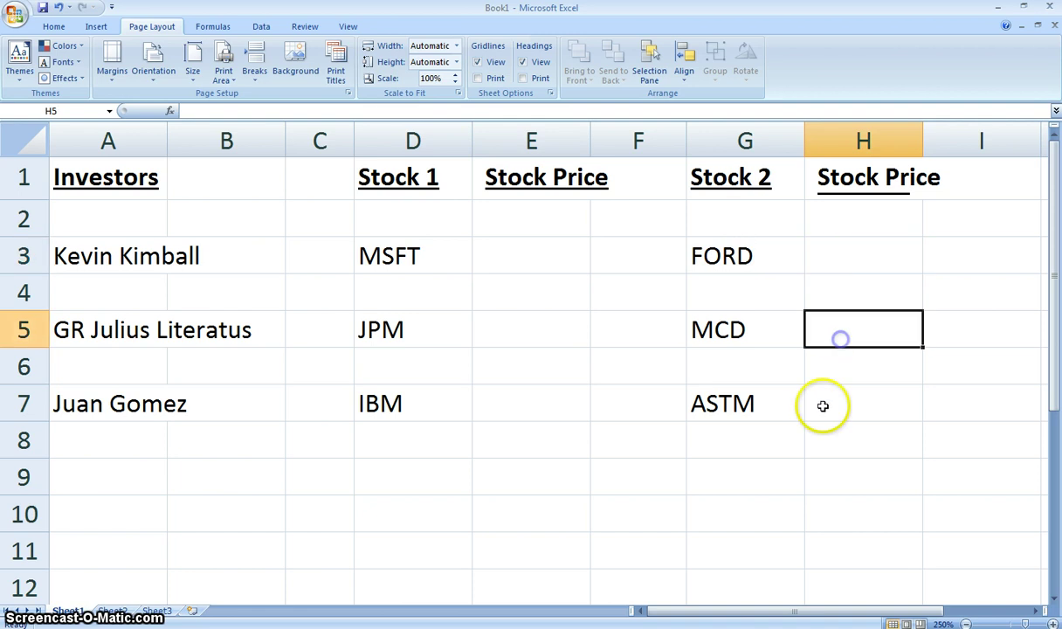
click(822, 405)
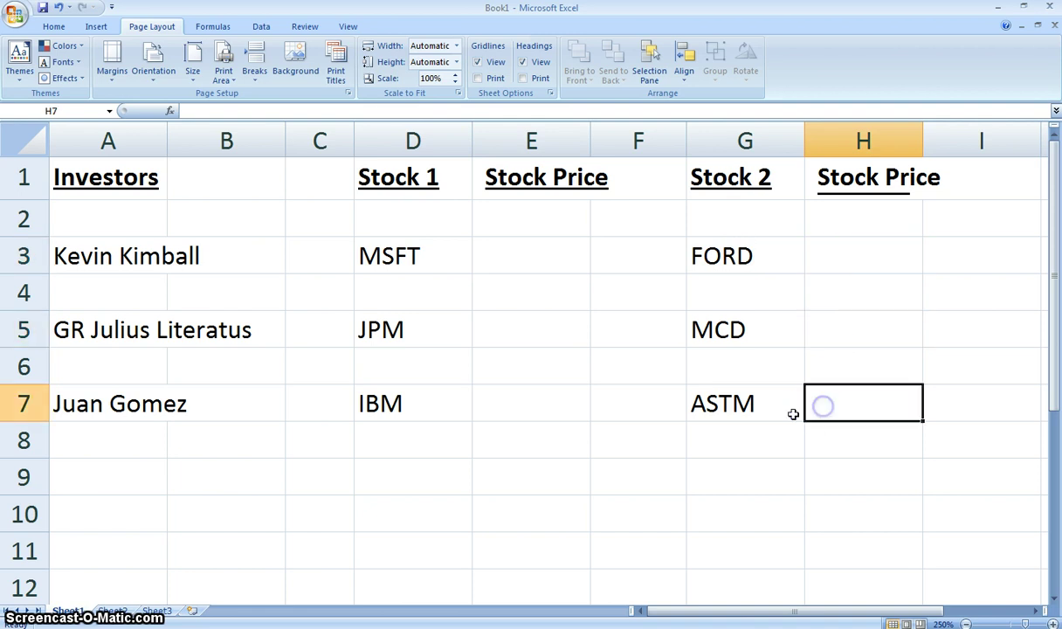
Turn on labelling data with smart tags in the proofing AutoCorrect options
click(21, 23)
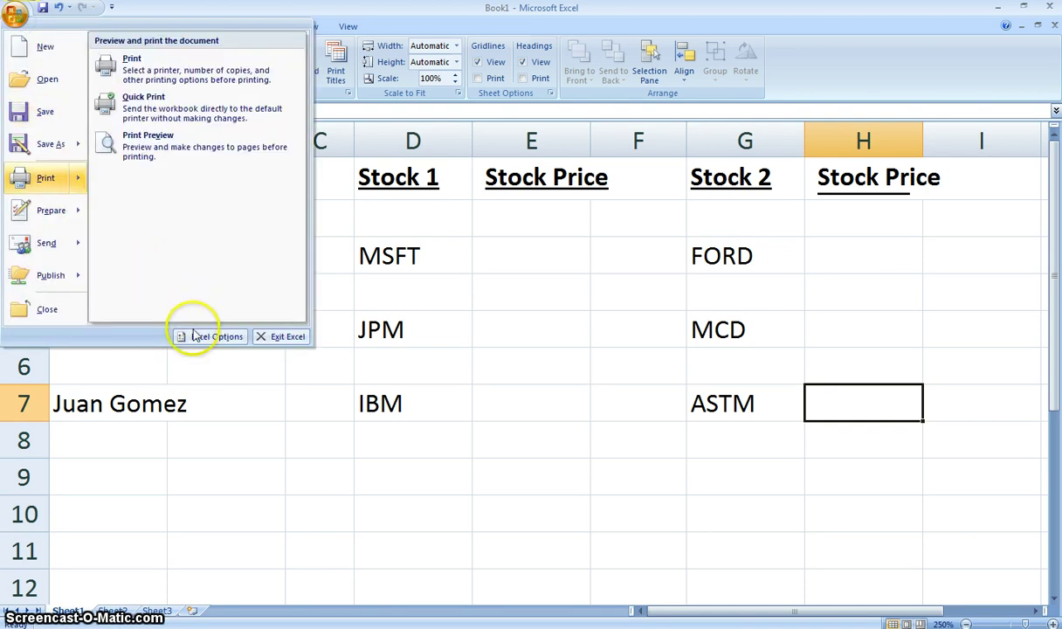
click(196, 336)
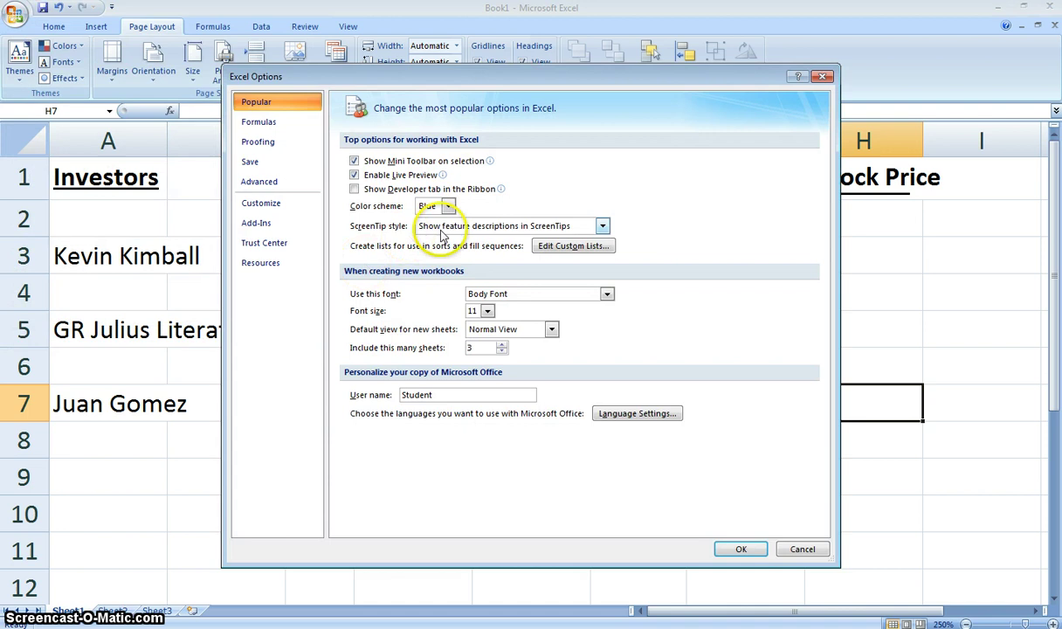
click(262, 142)
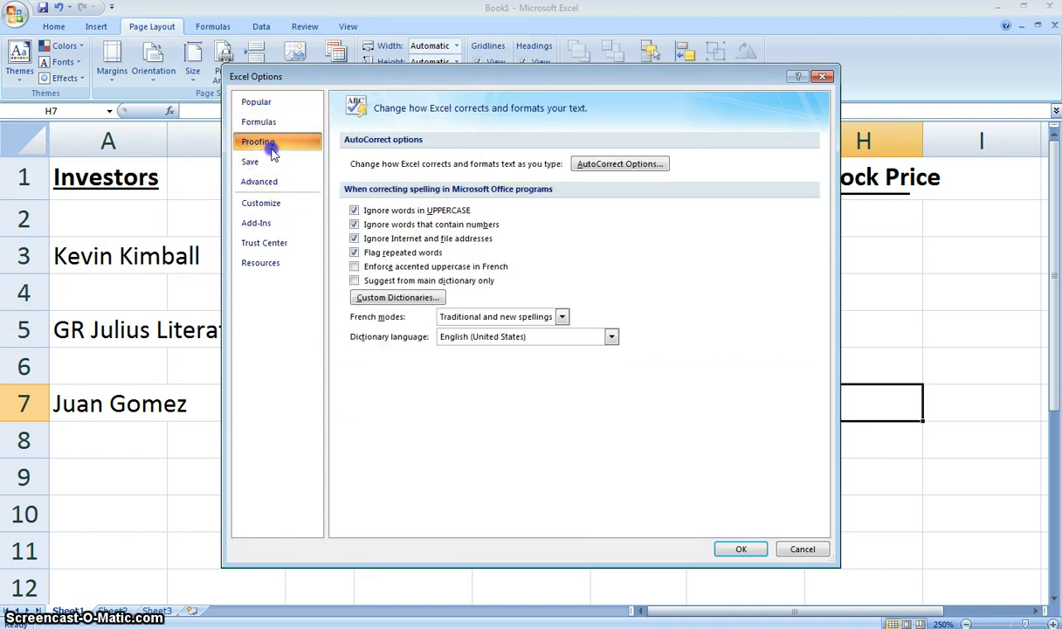
click(620, 166)
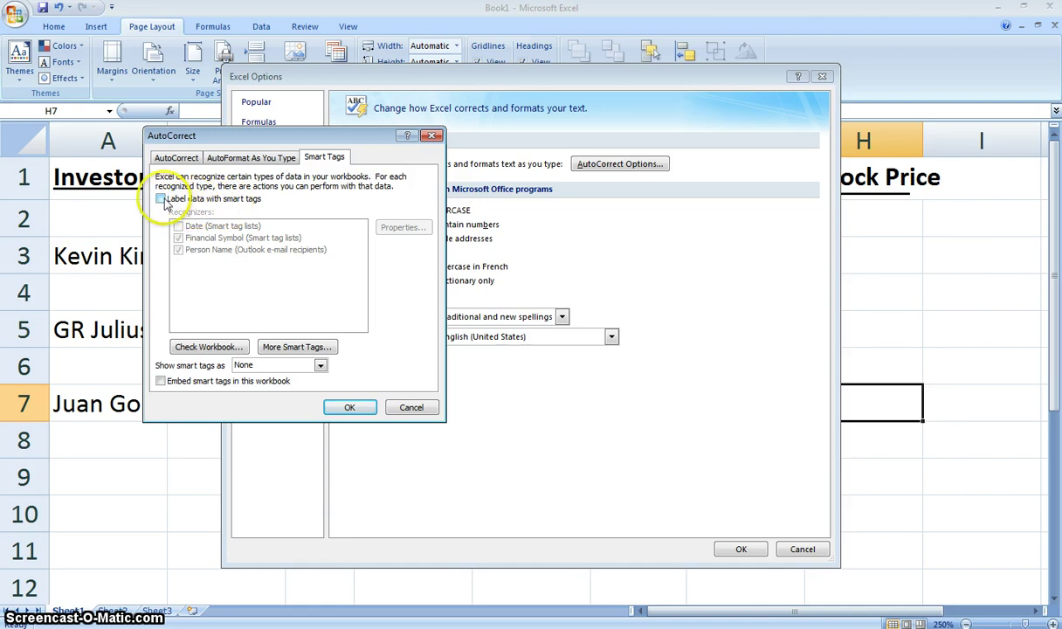
click(162, 199)
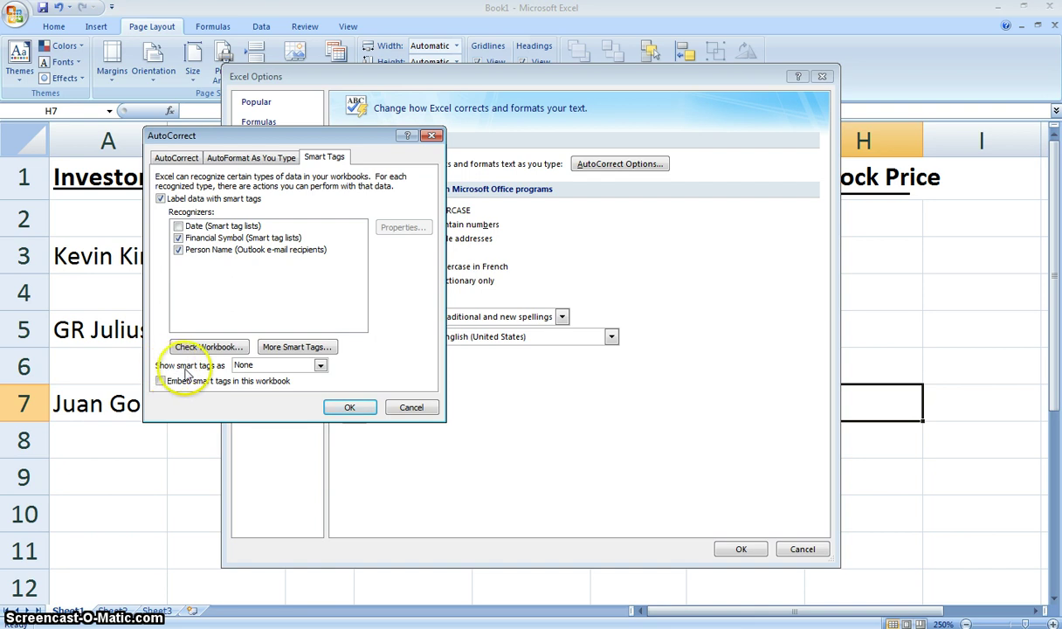
Show smart tags as Indicator and Button, embed them in this workbook, and apply the options
click(321, 366)
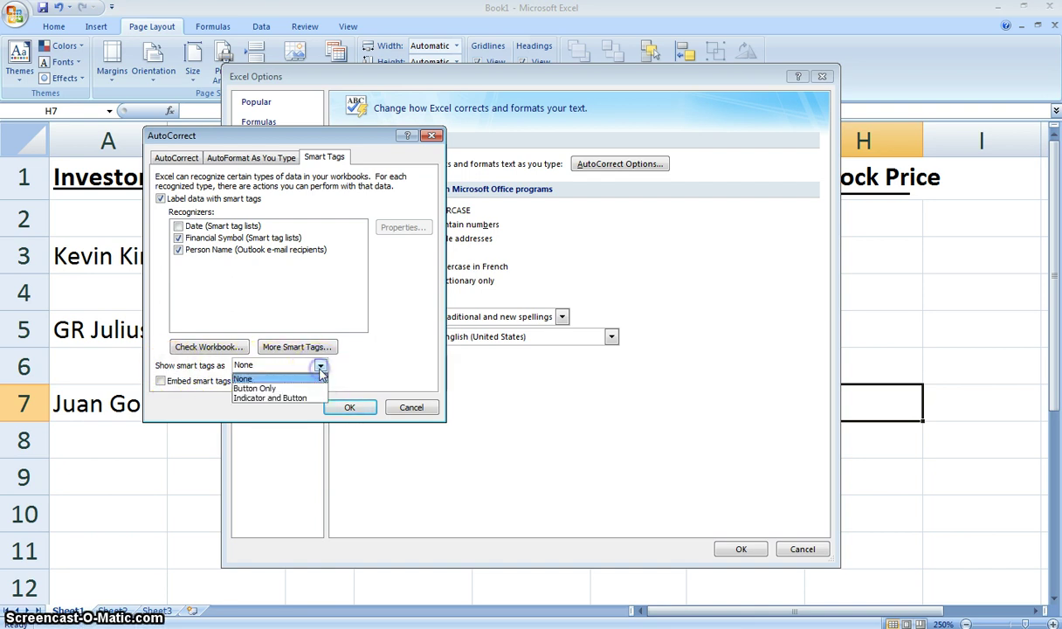
click(264, 398)
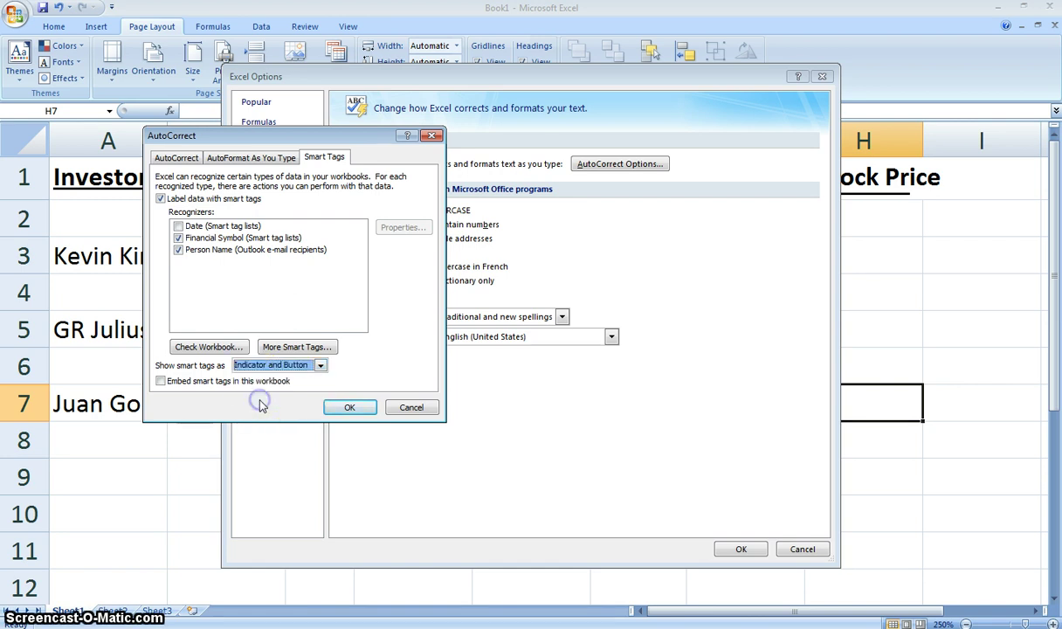
click(160, 381)
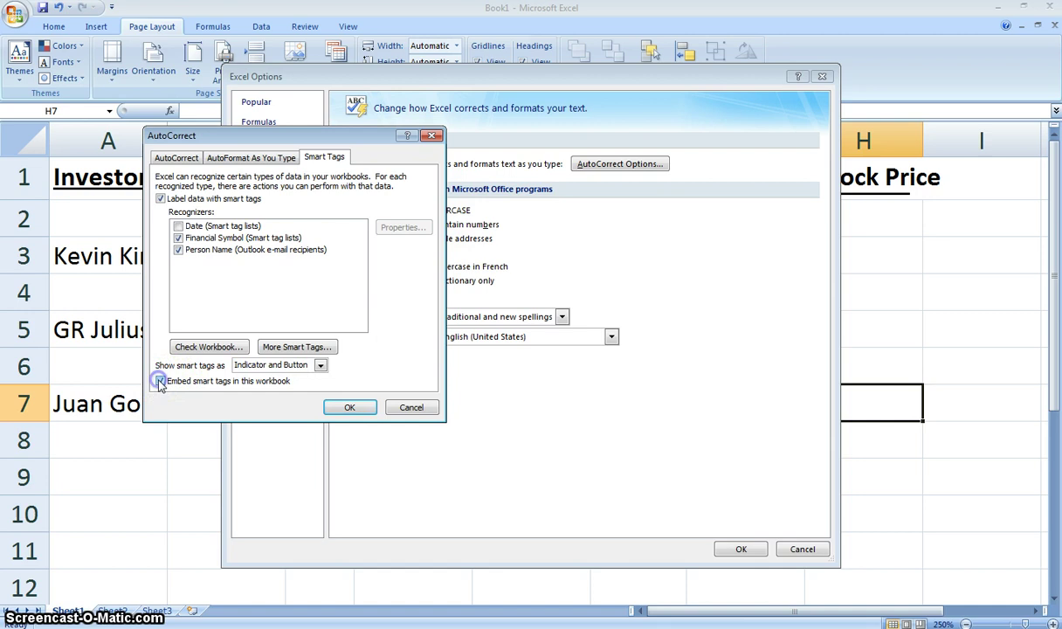
click(345, 407)
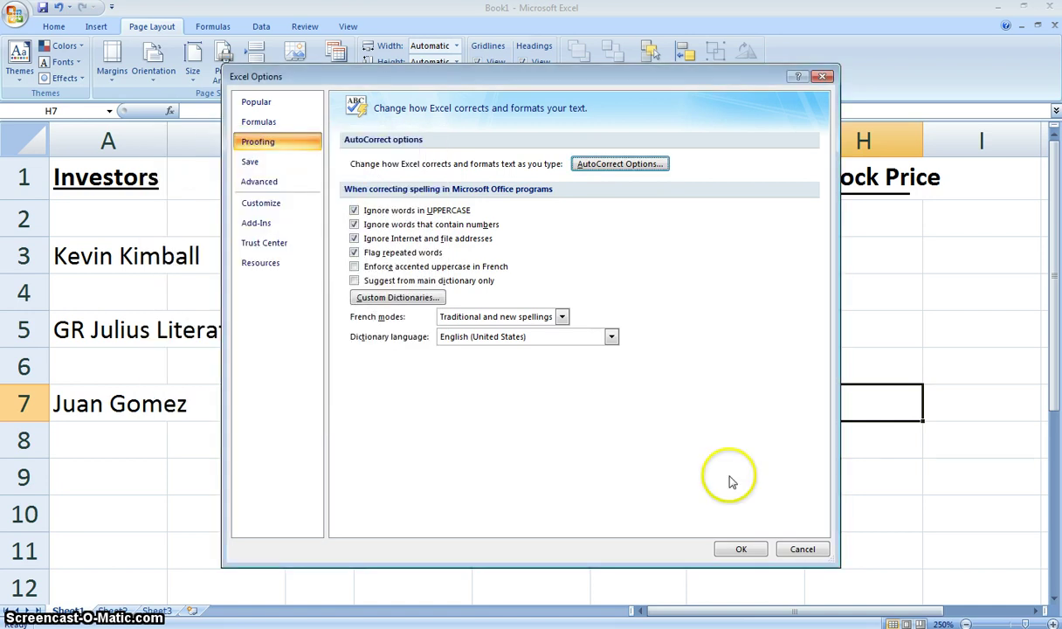
click(721, 547)
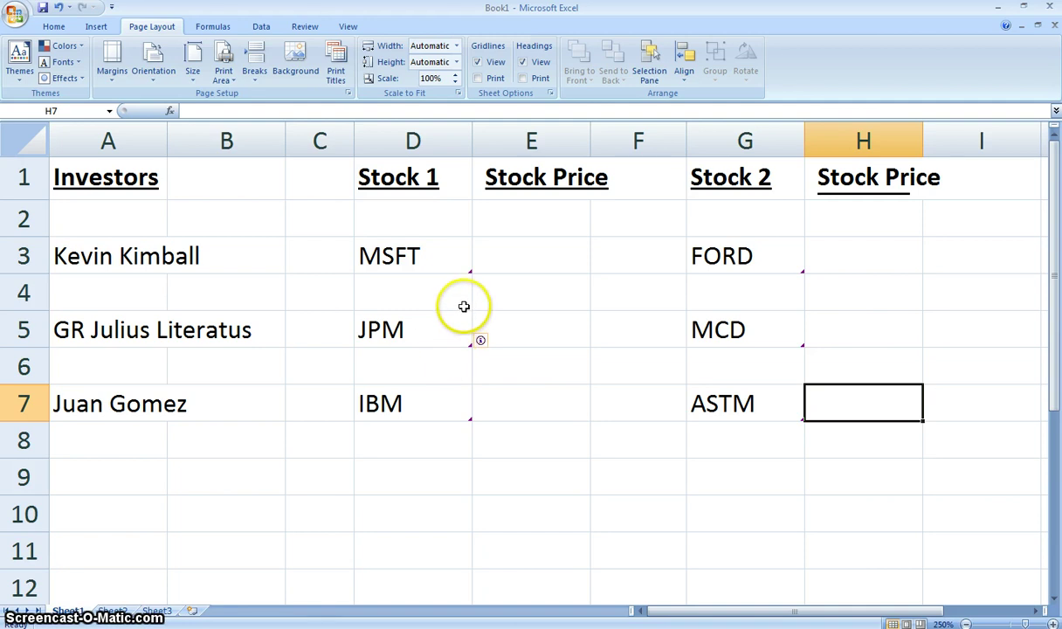
Examine the smart tag actions available for the MSFT and JPM stock symbols
mouse_move(462, 264)
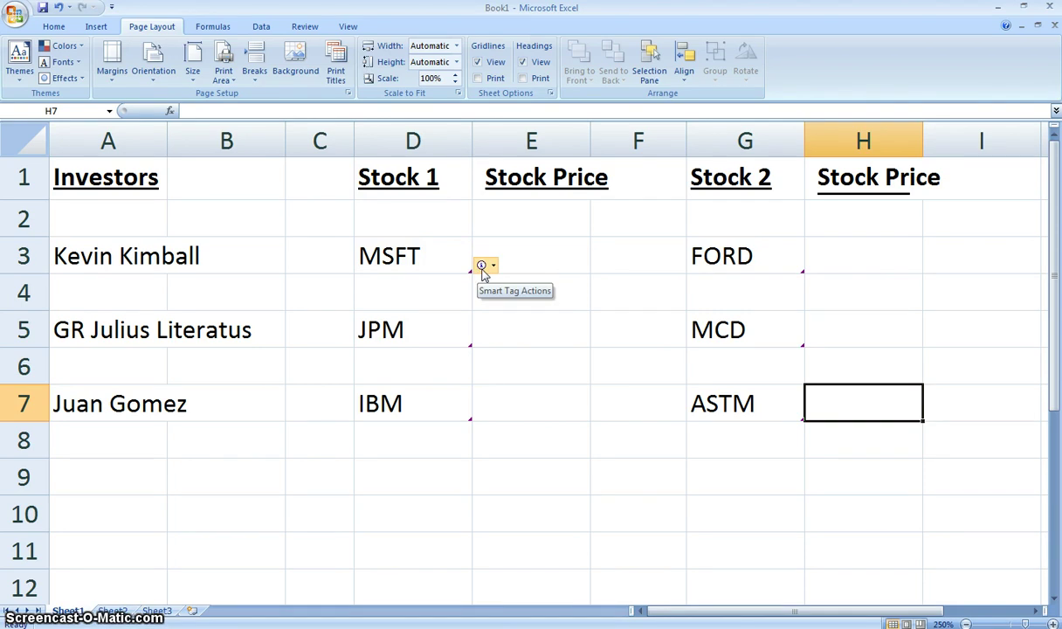
click(483, 267)
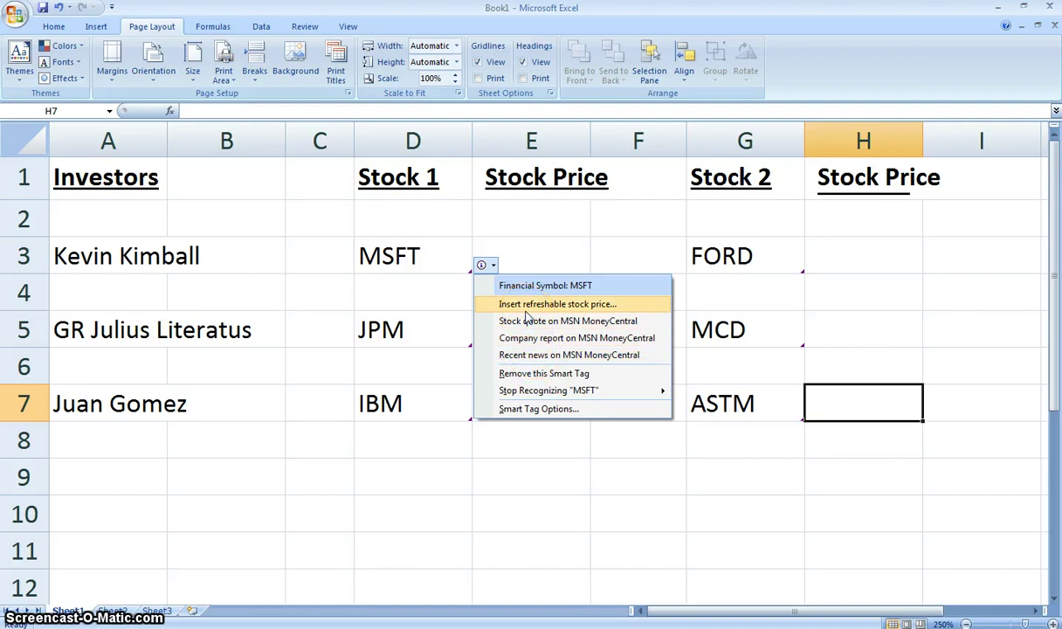
click(468, 337)
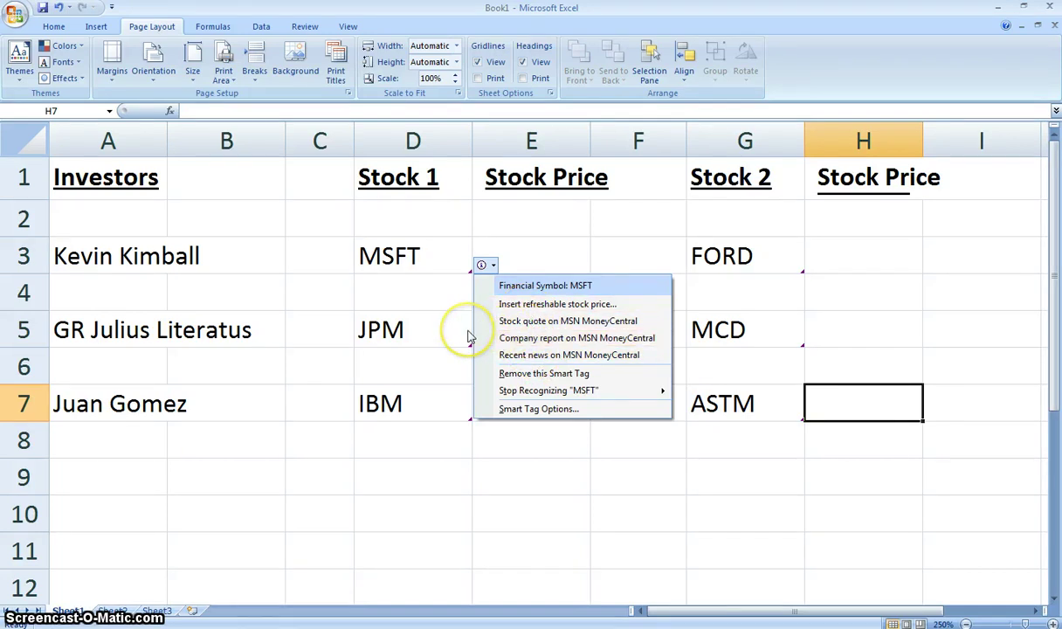
click(446, 331)
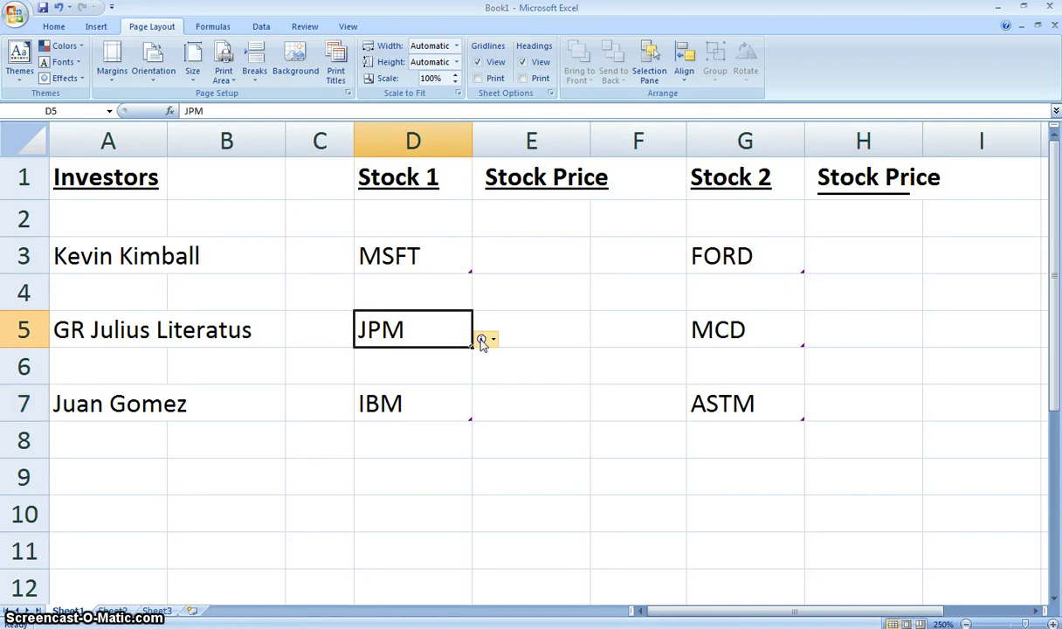
click(483, 340)
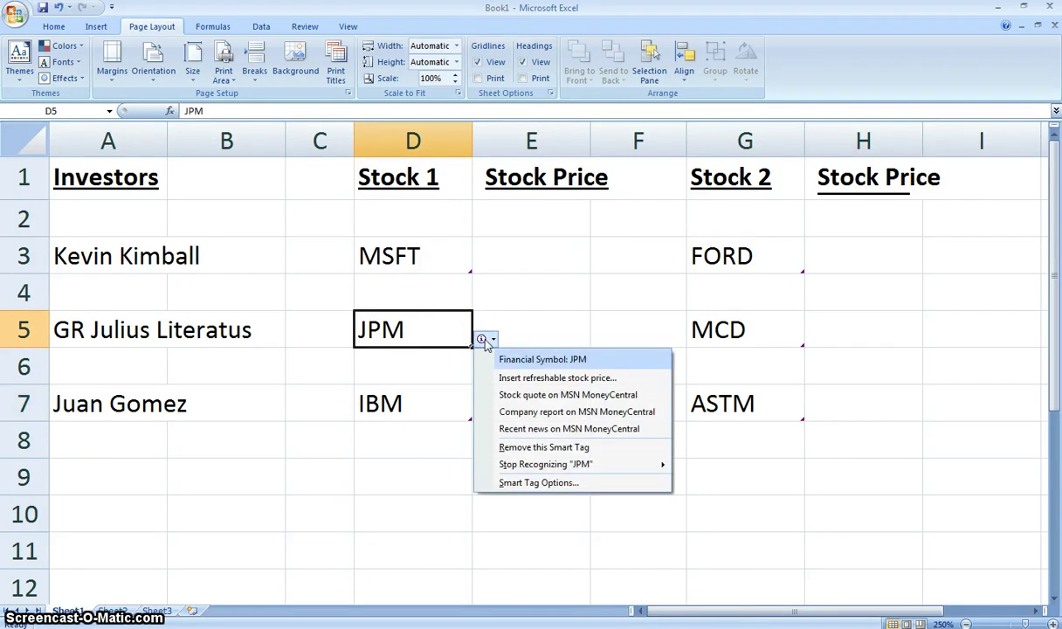
click(482, 340)
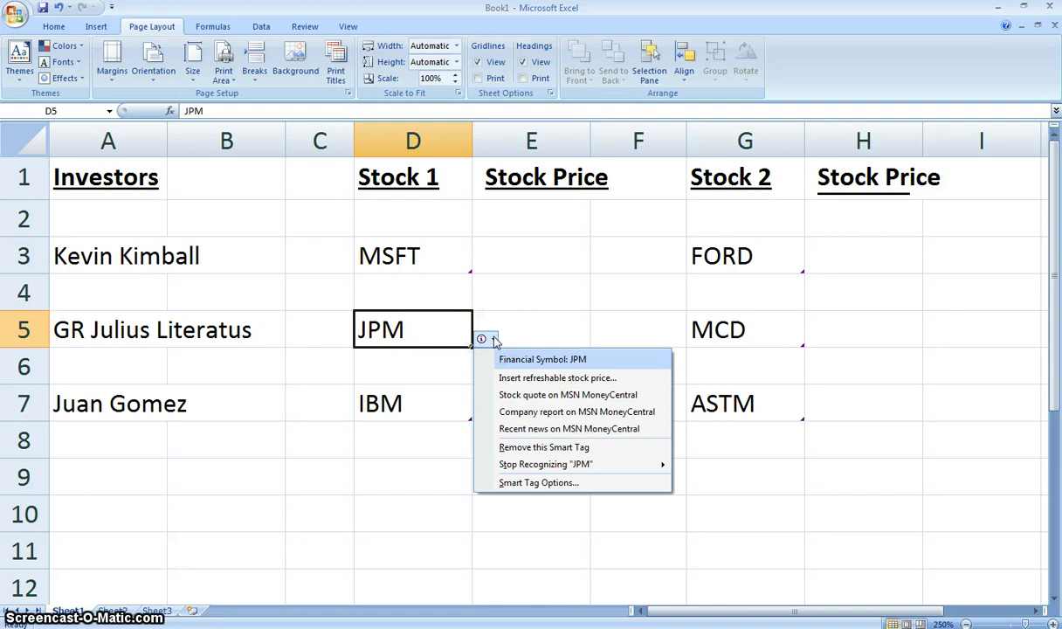
Insert a refreshable stock price for the MSFT symbol in D3 on a new sheet
click(441, 265)
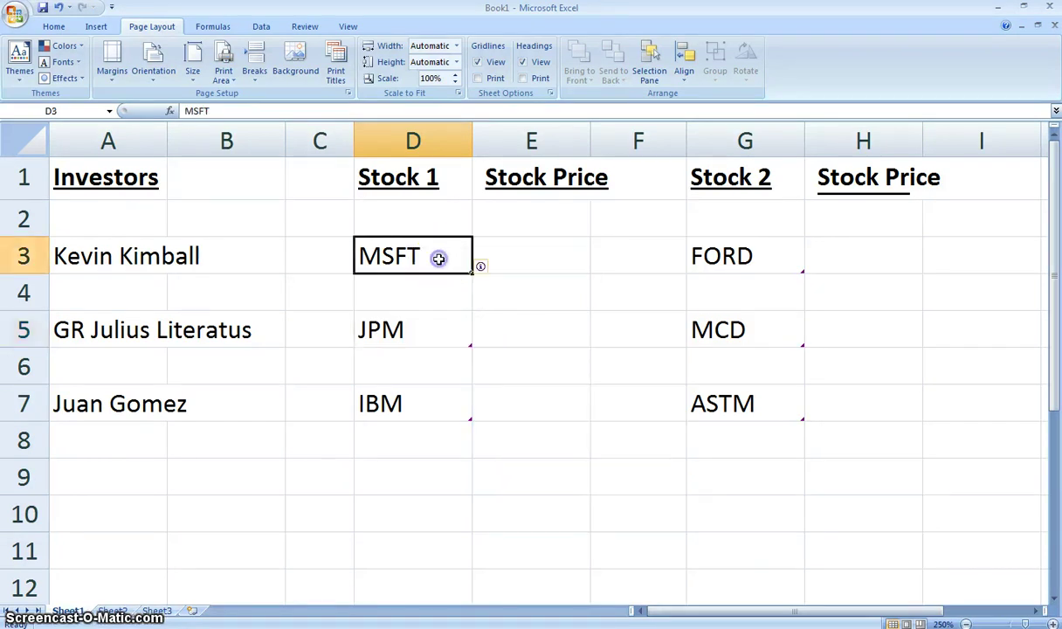
click(492, 266)
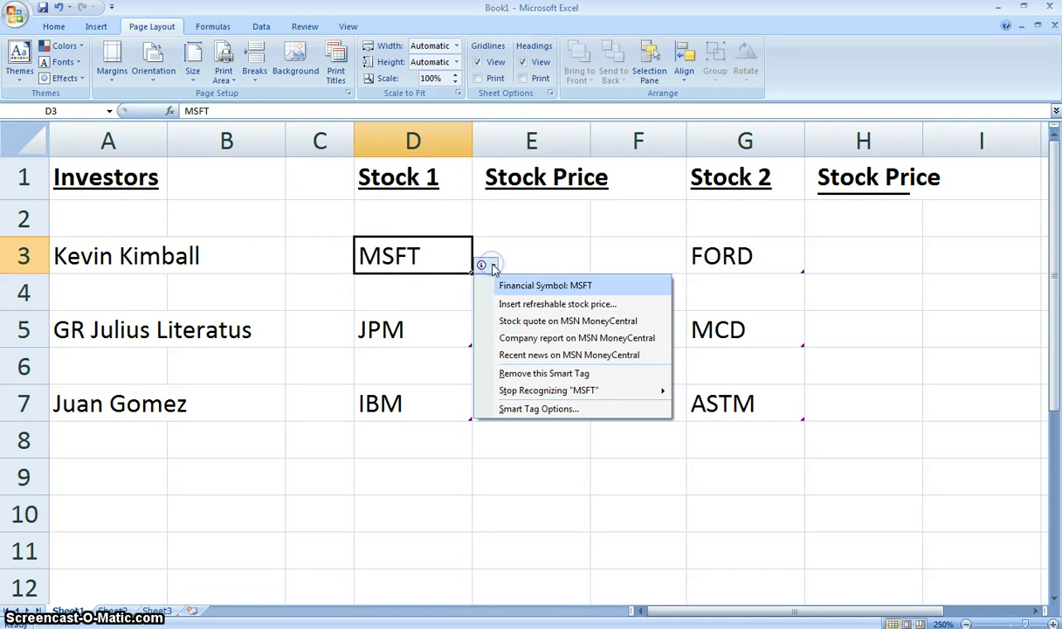
click(524, 306)
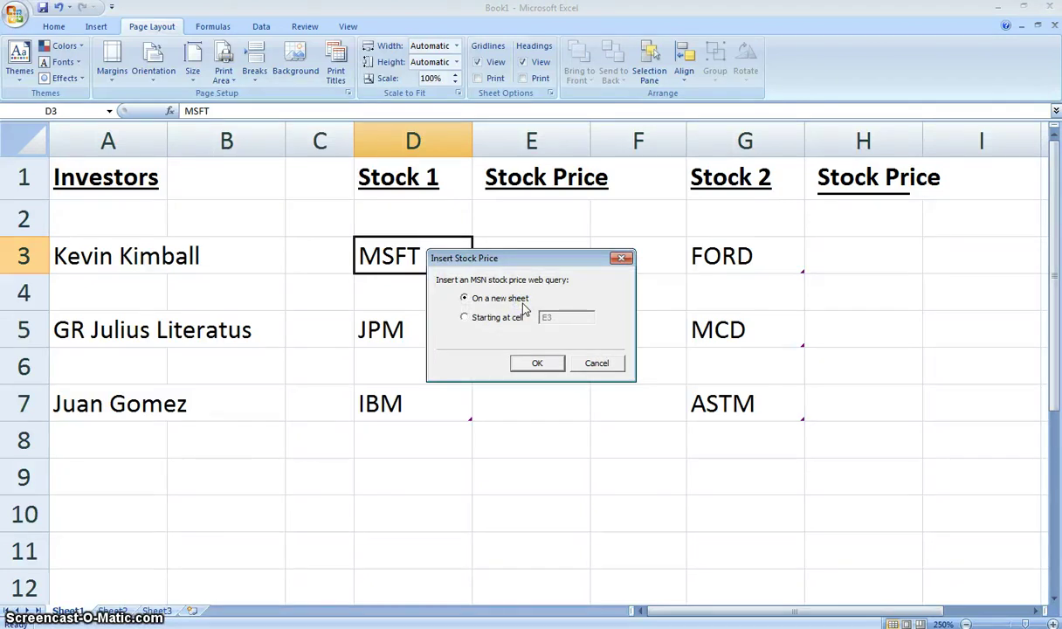
click(534, 362)
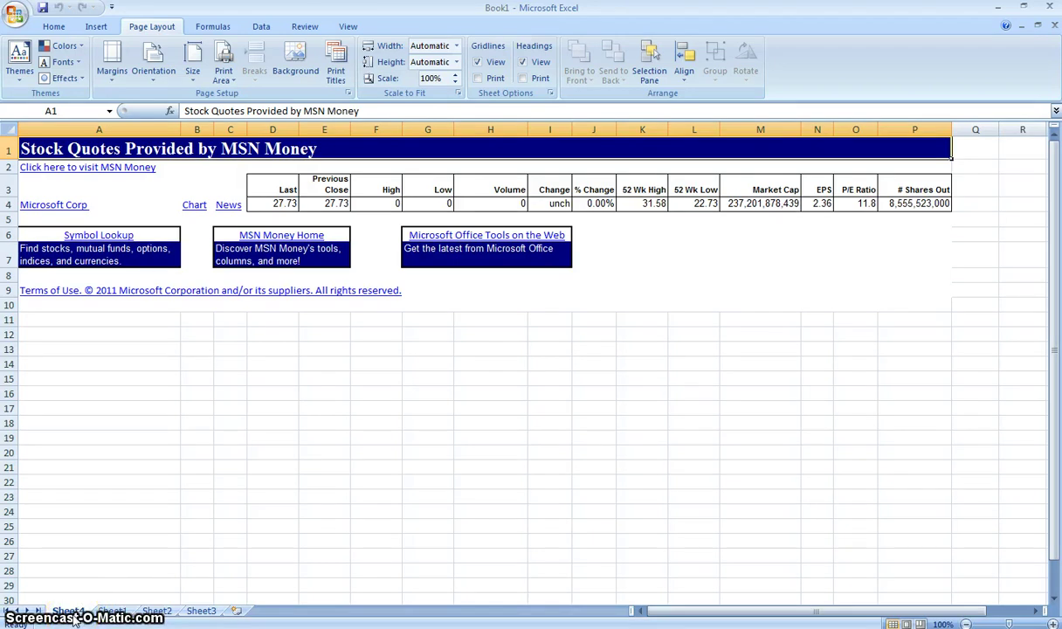
Rename the new stock quote sheet as Microsoft Stock
right_click(70, 610)
click(149, 490)
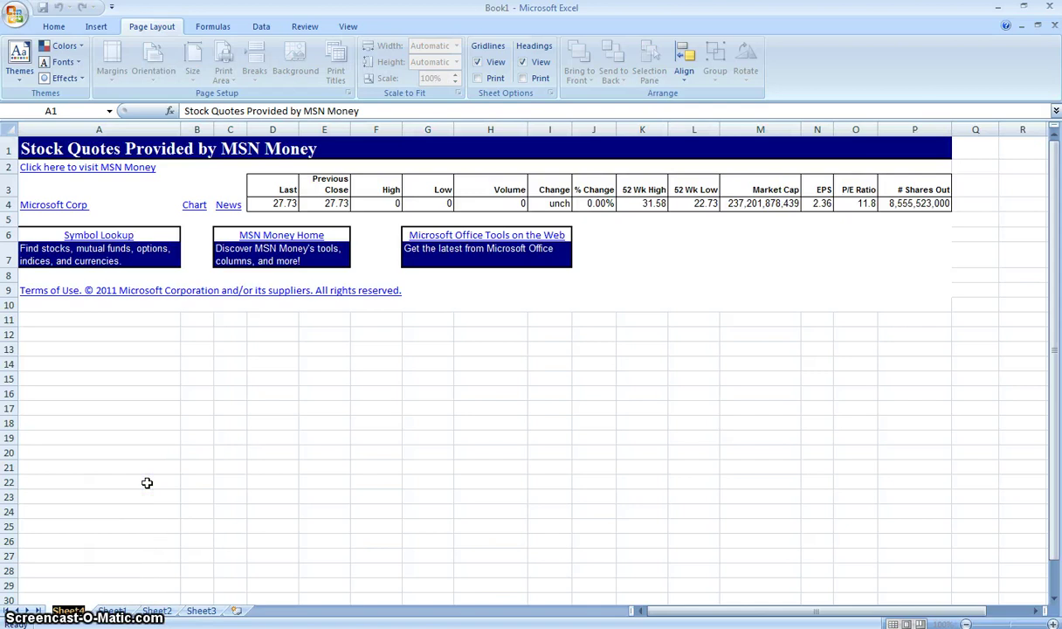
text(Micros)
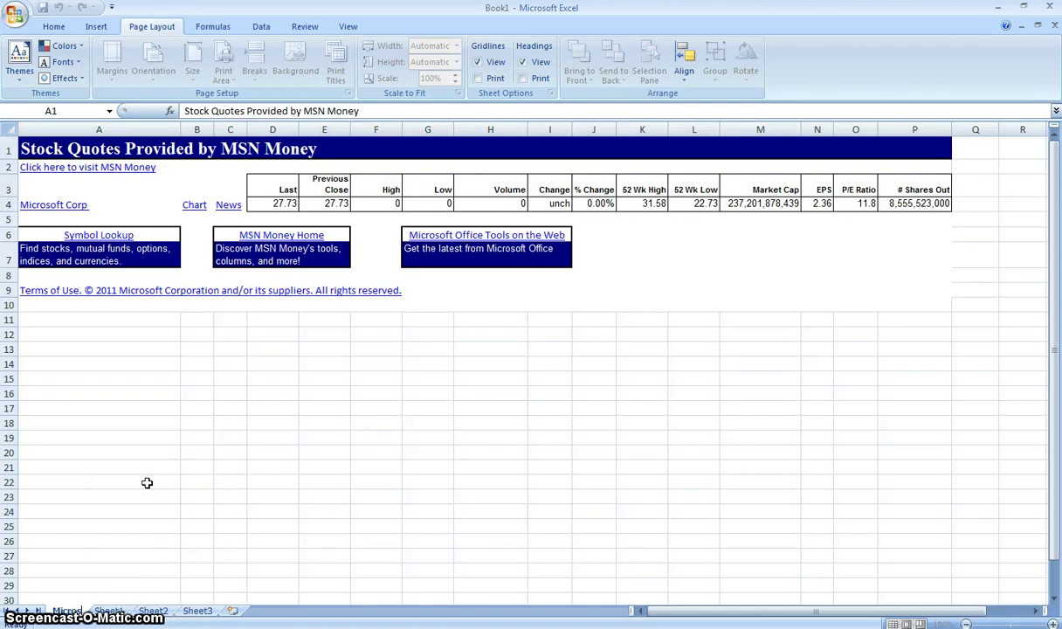
text(oft)
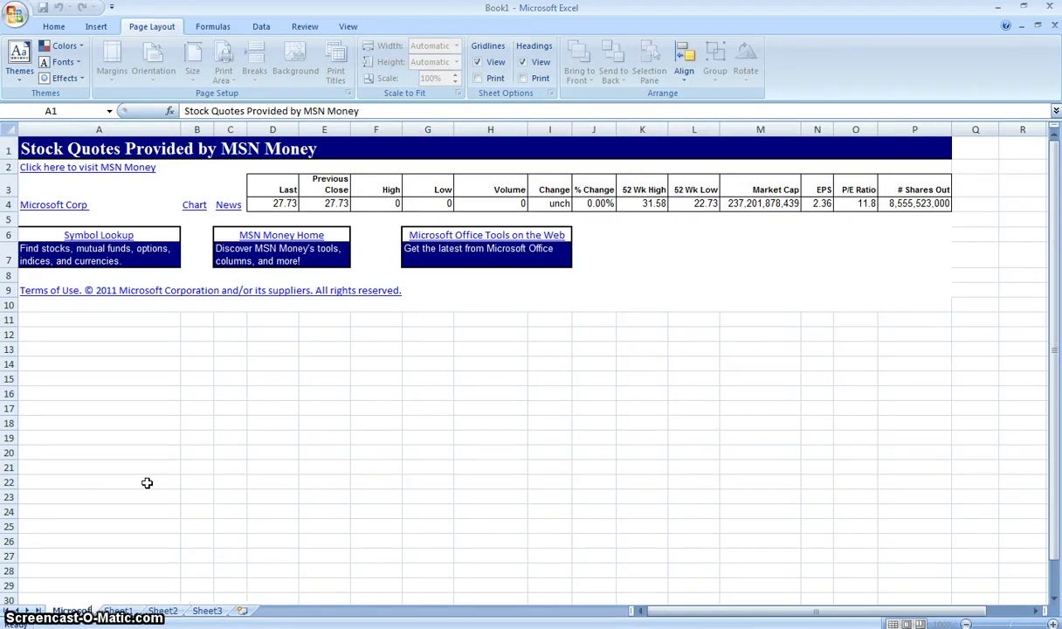
text( S)
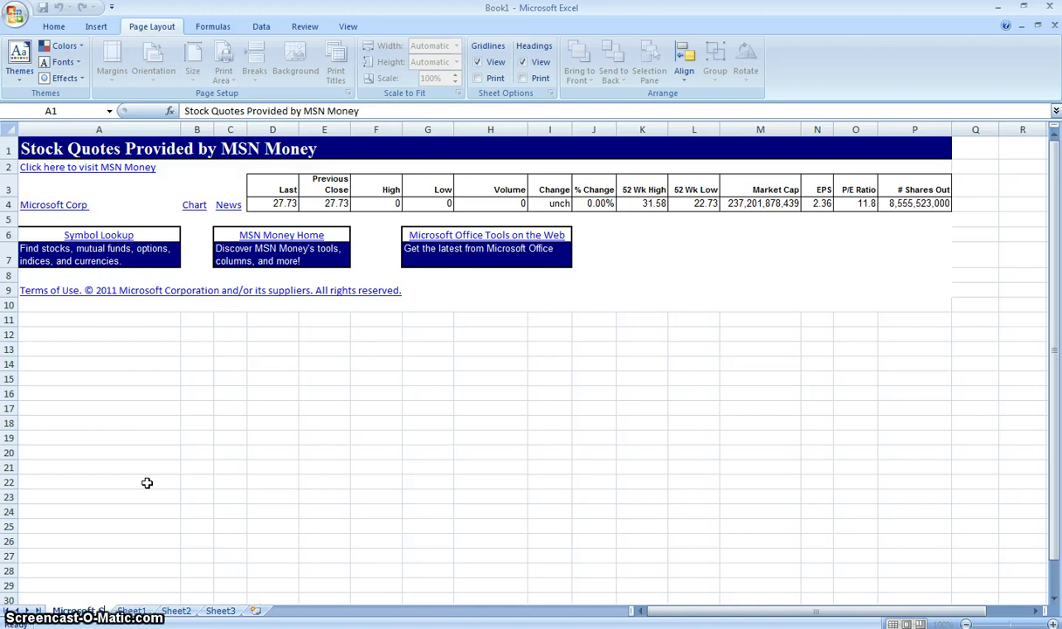
text(tock)
key(Return)
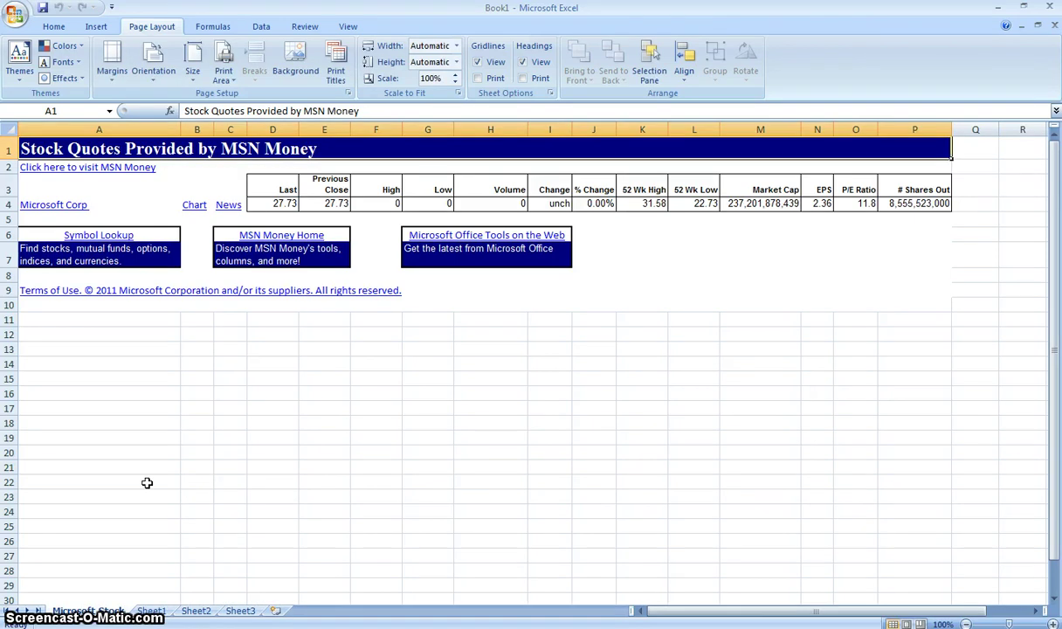
Link cell E3 on Sheet1 to the last Microsoft stock price in D4 of the Microsoft Stock sheet
click(272, 202)
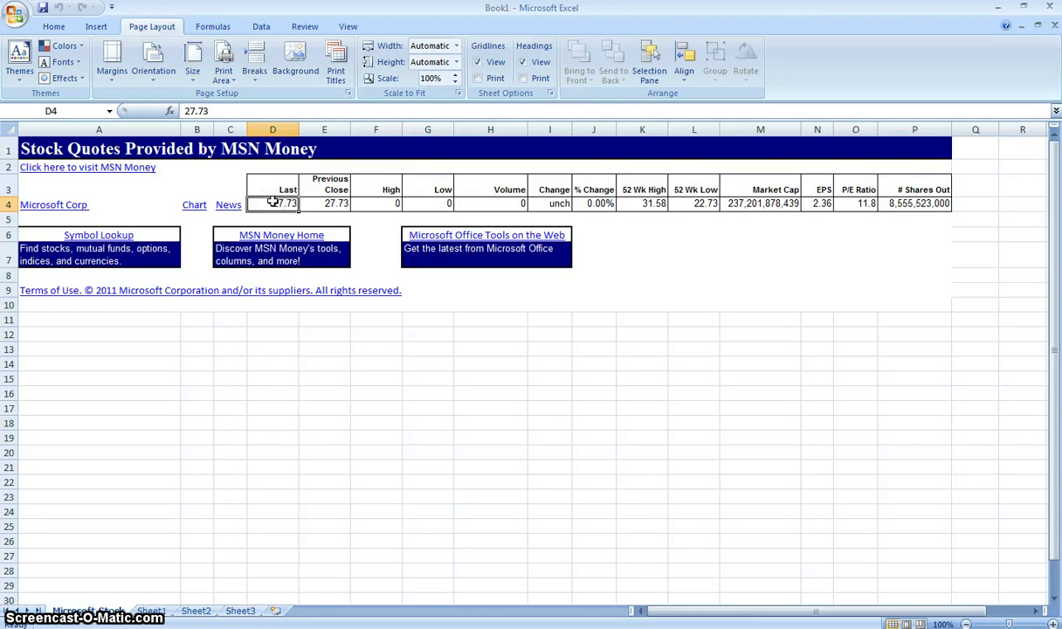
click(299, 252)
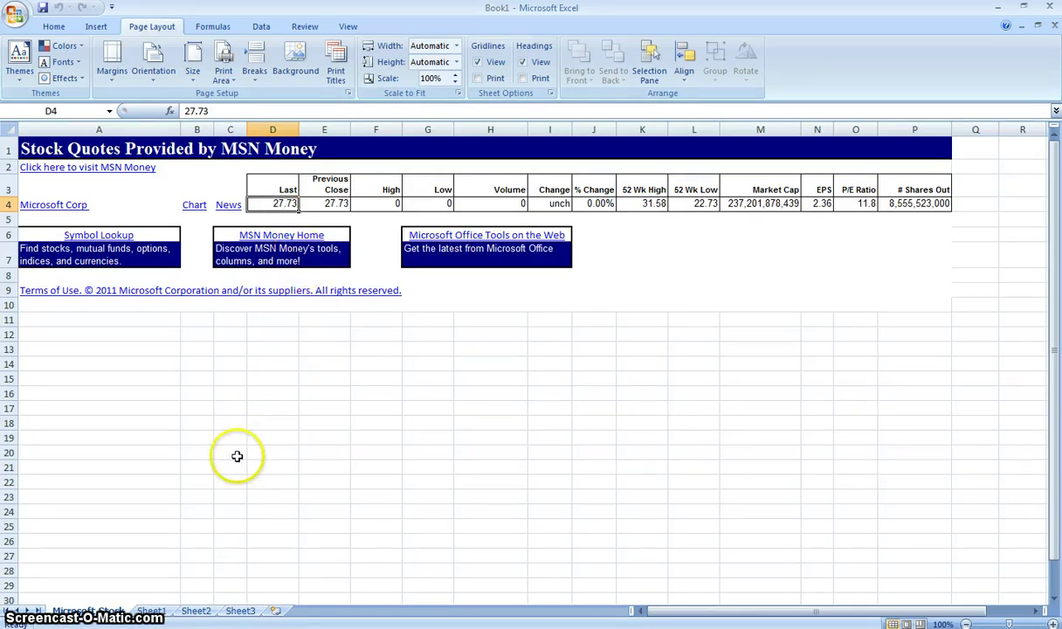
click(153, 611)
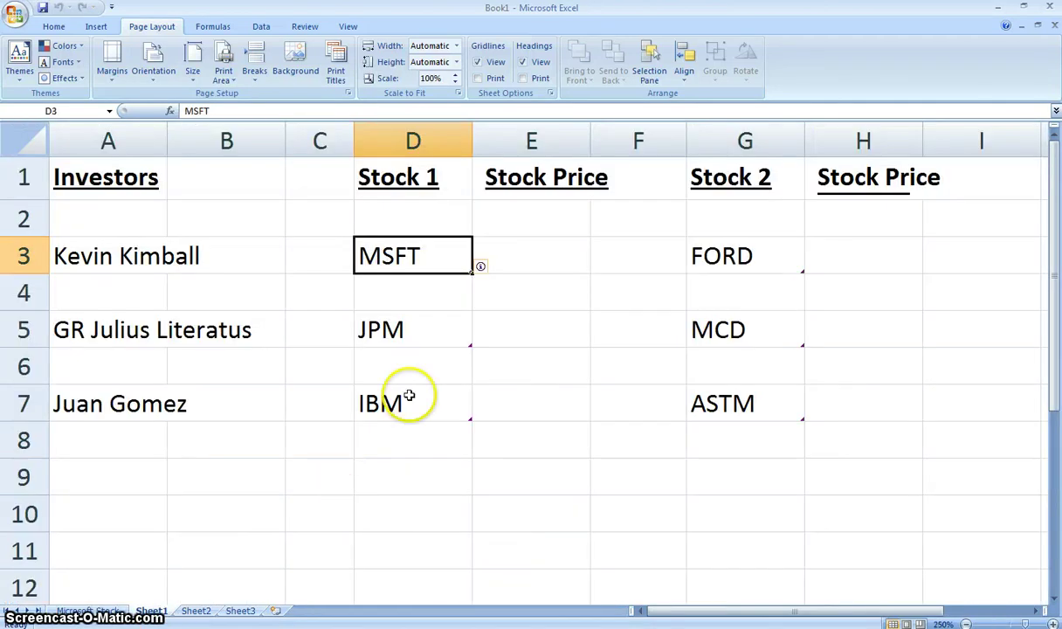
click(525, 266)
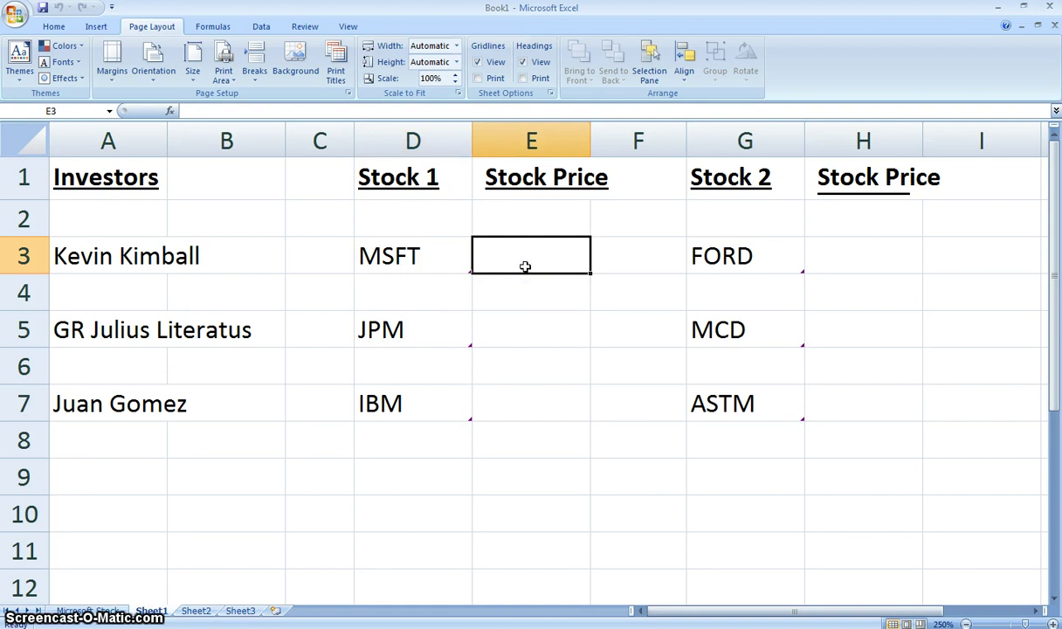
text(=)
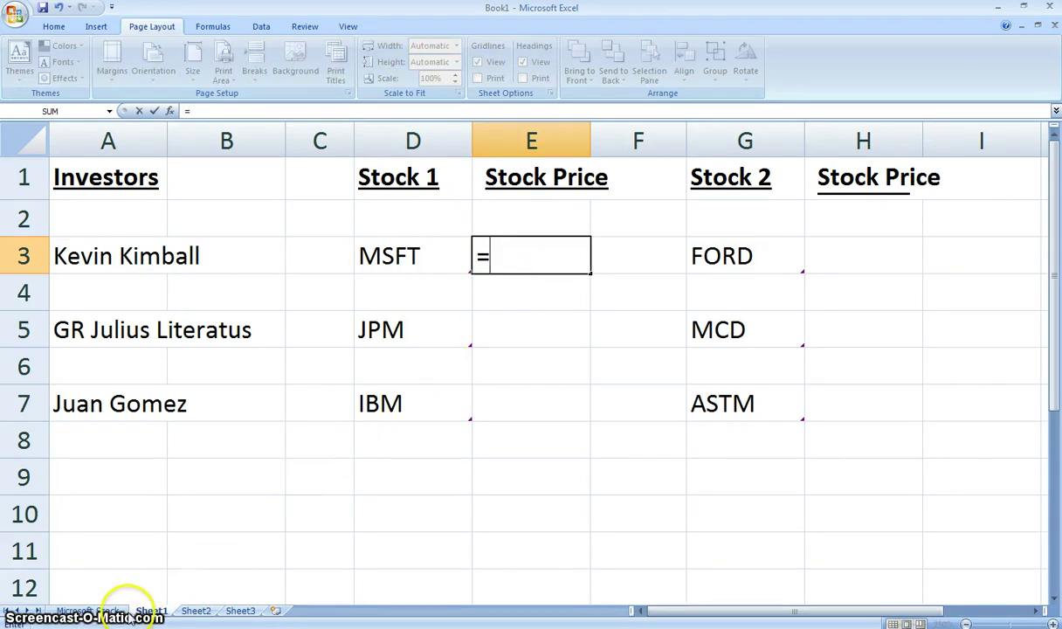
click(105, 611)
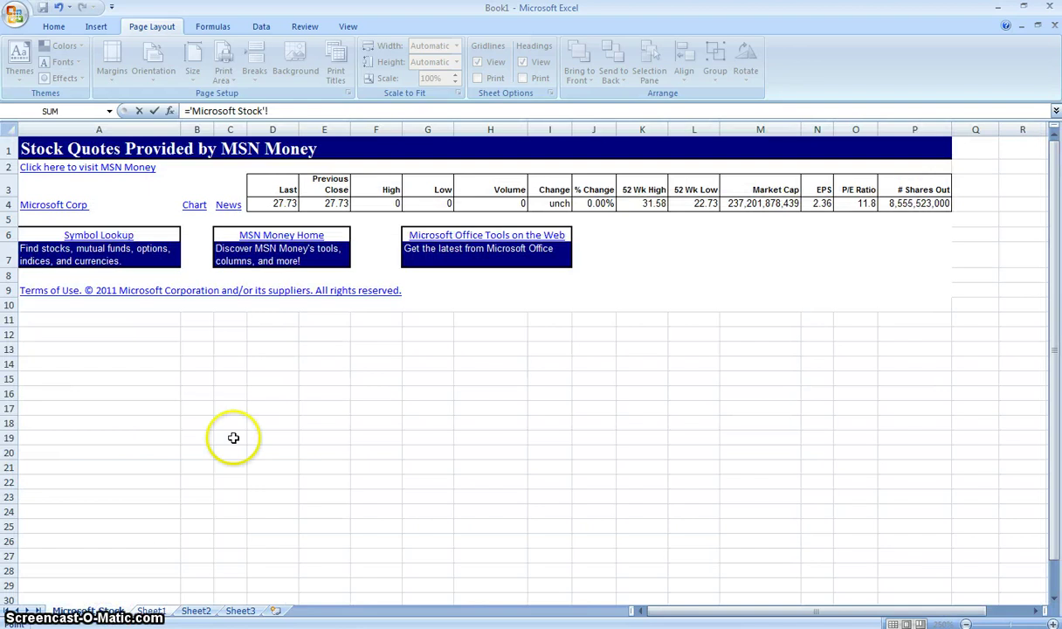
click(279, 204)
key(Return)
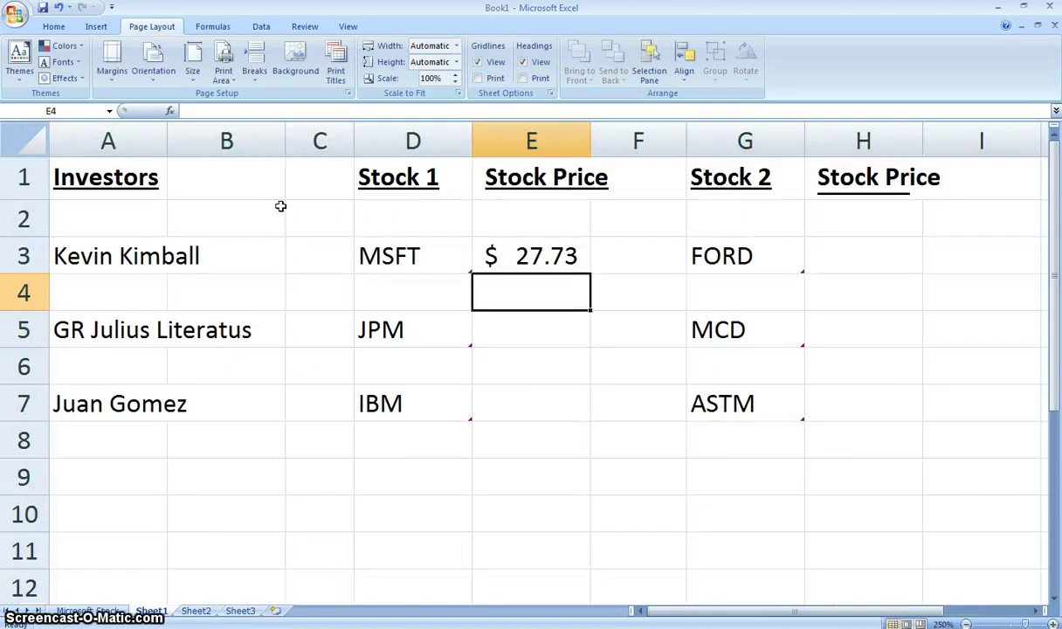
key(Up)
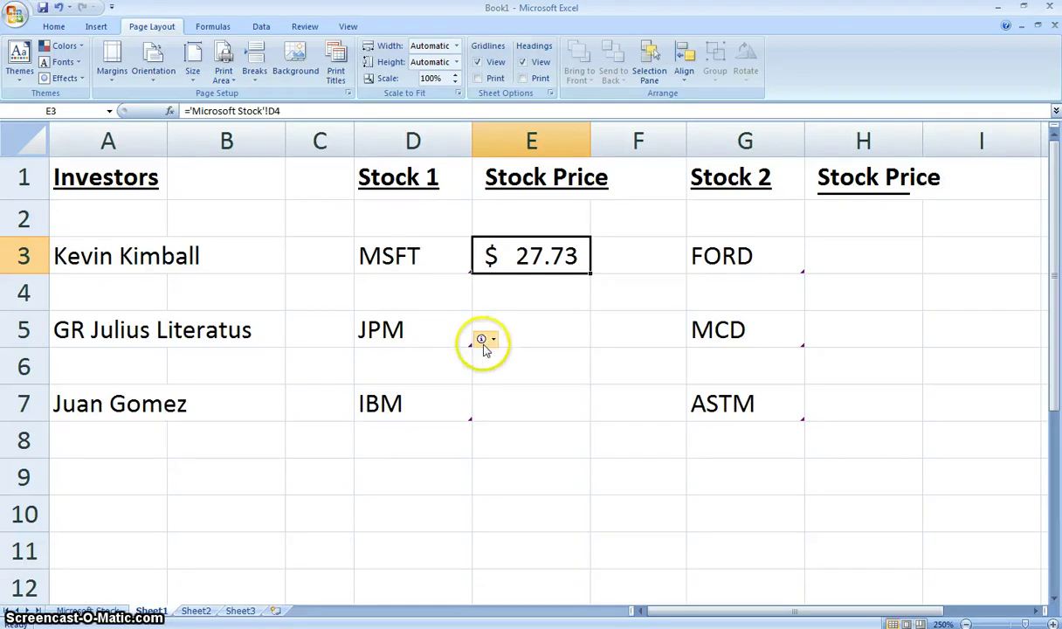
View the JPM stock quote on MSN MoneyCentral from its smart tag, and return to the workbook with the screen recorder page kept open
click(481, 341)
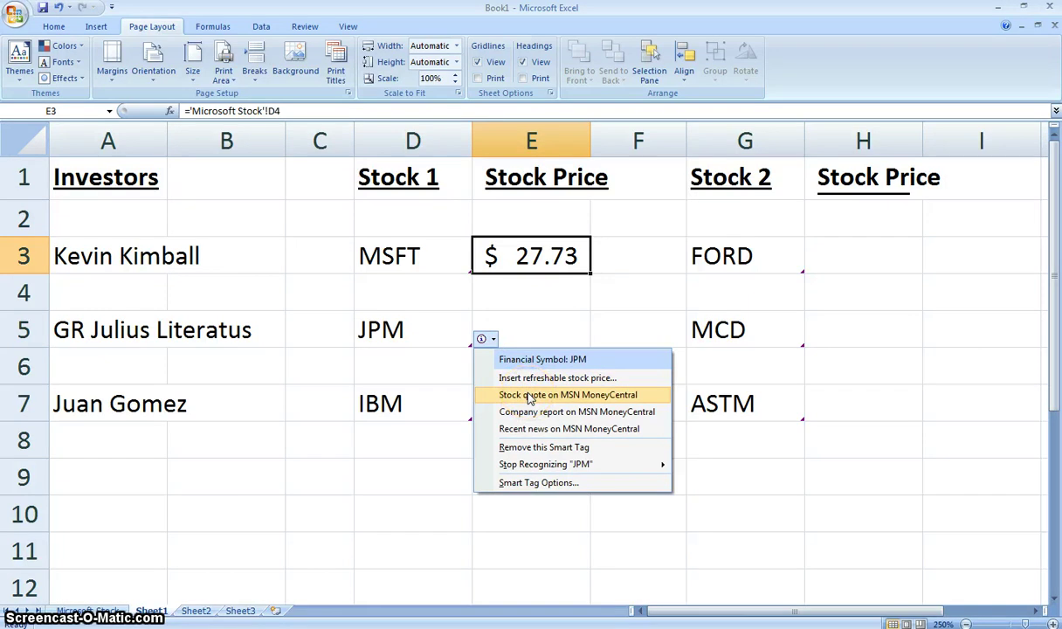
click(540, 397)
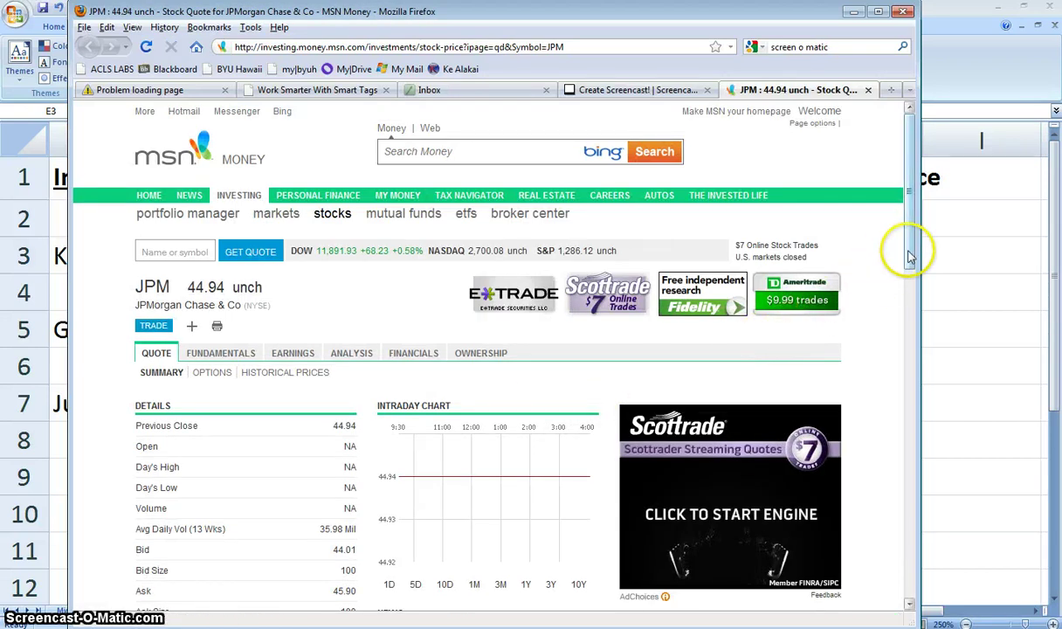
mouse_move(908, 253)
mouse_down()
mouse_move(915, 335)
mouse_move(899, 239)
mouse_up()
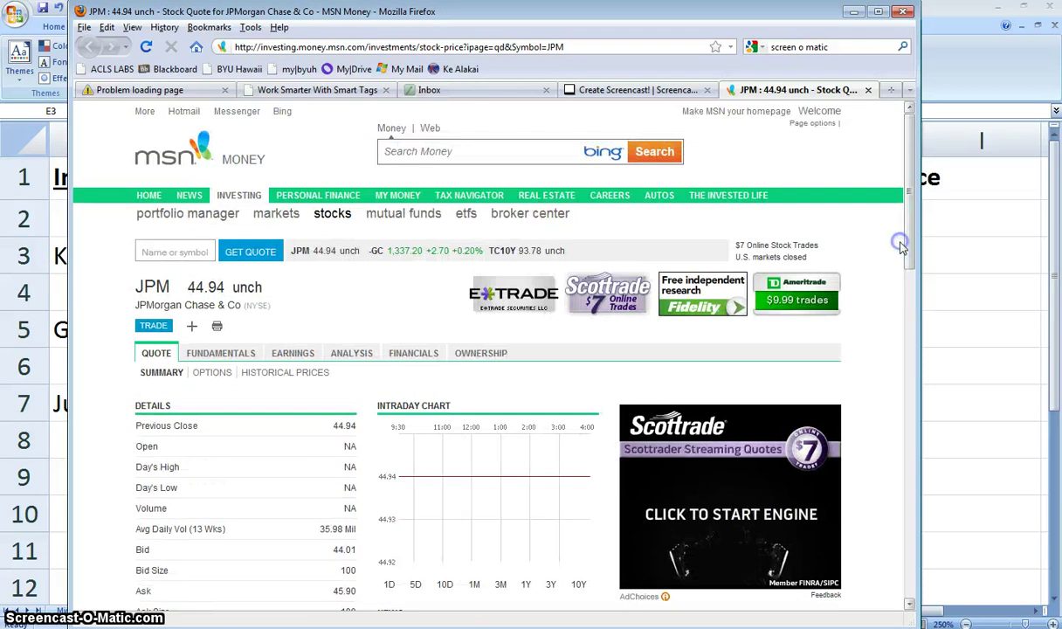
click(902, 13)
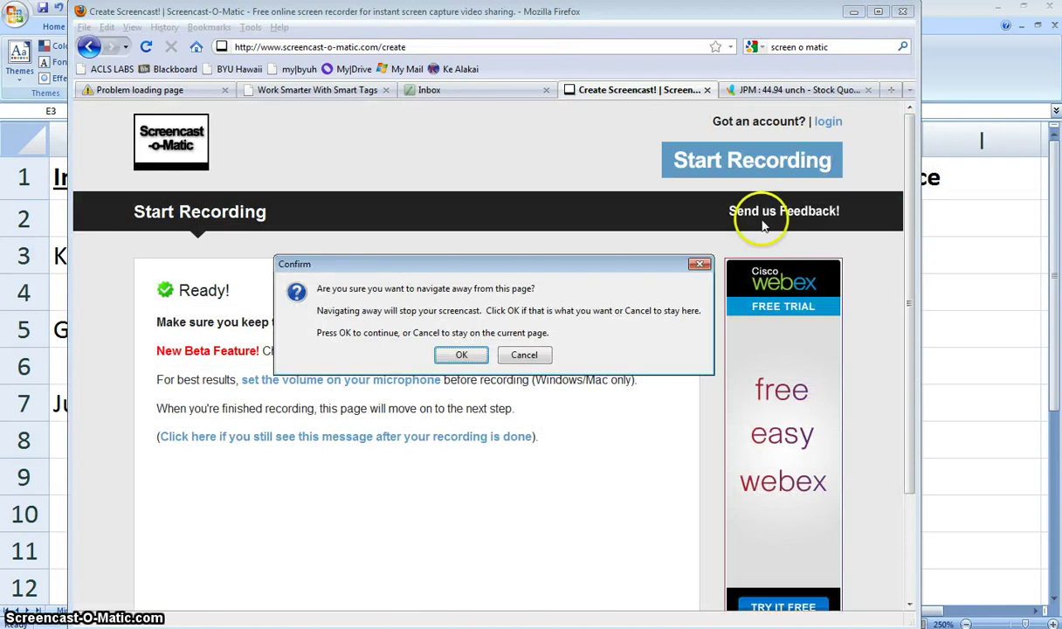
click(533, 359)
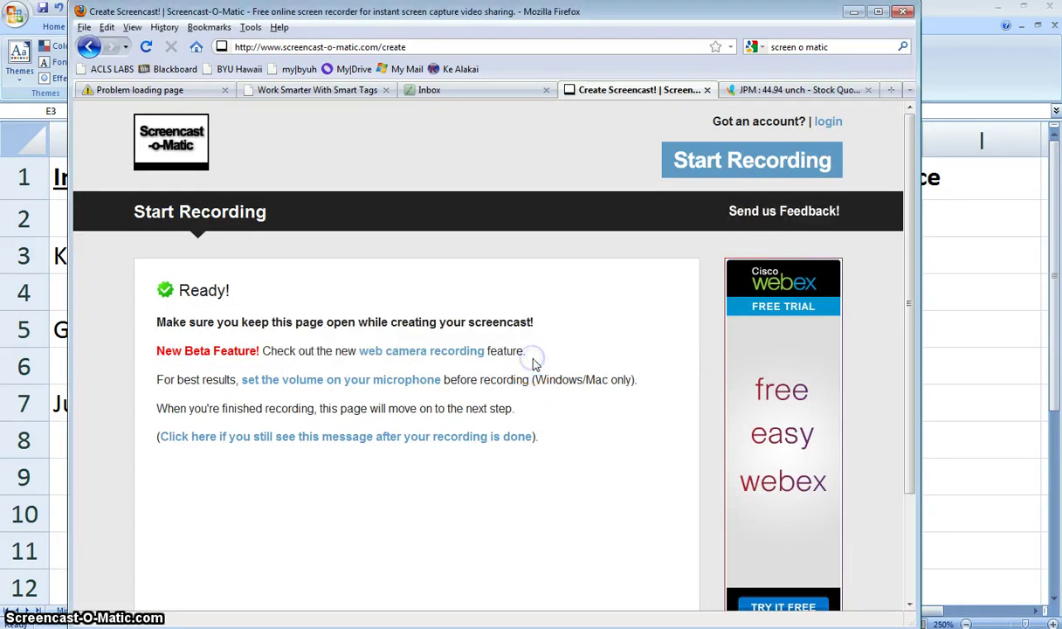
click(853, 13)
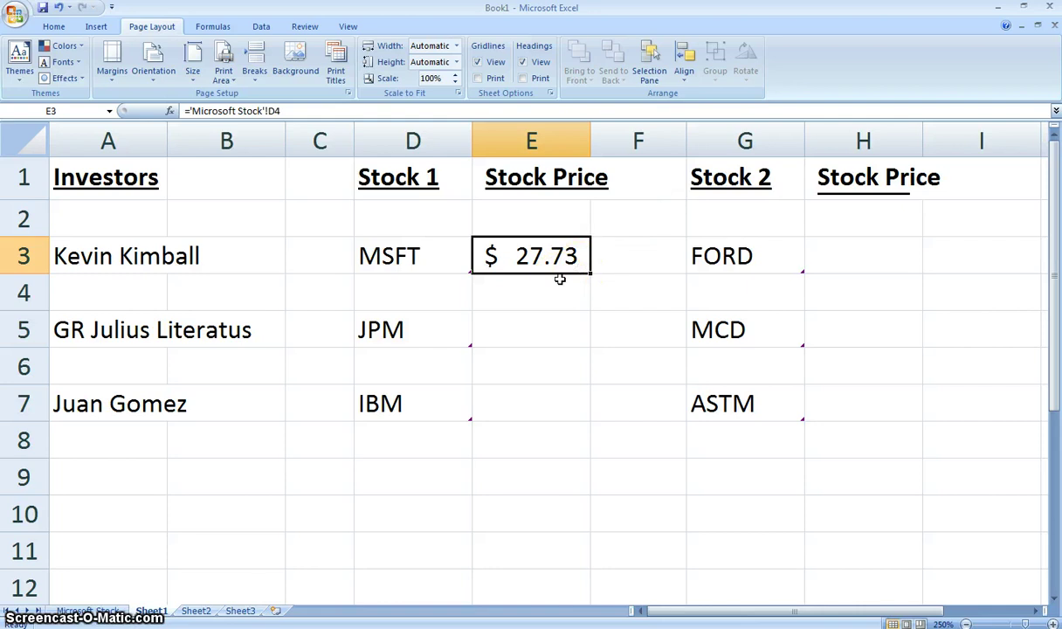
Remove the smart tag from the MSFT symbol in D3
click(485, 265)
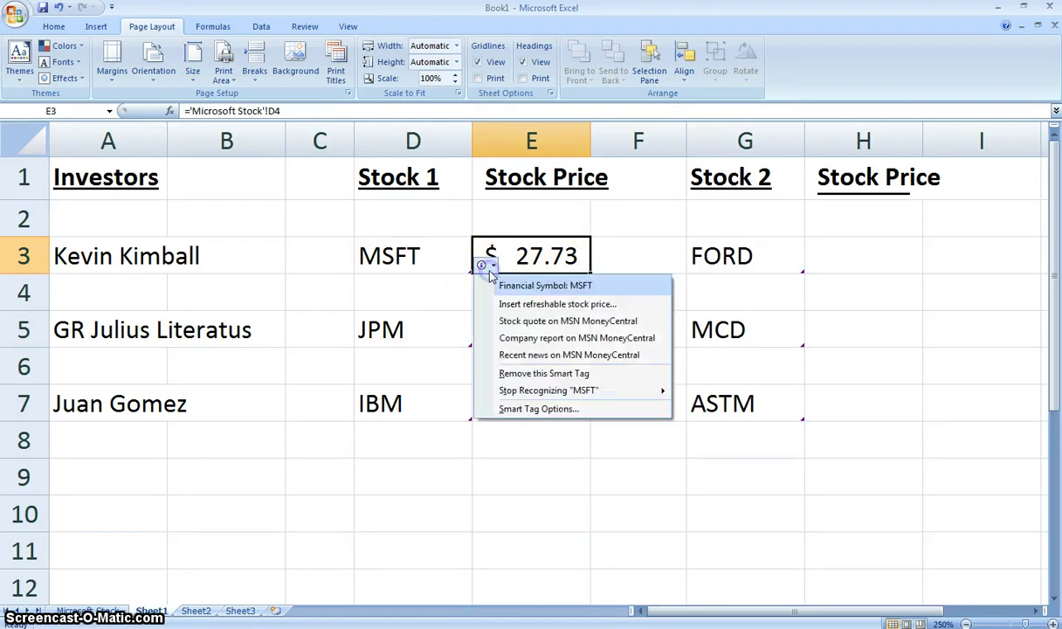
click(528, 375)
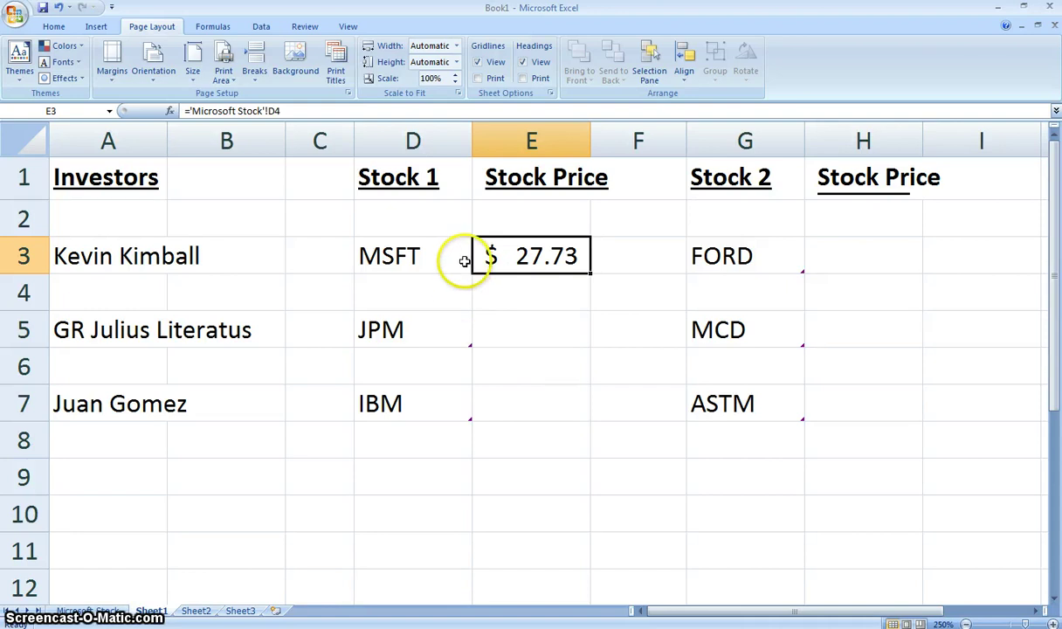
mouse_move(462, 324)
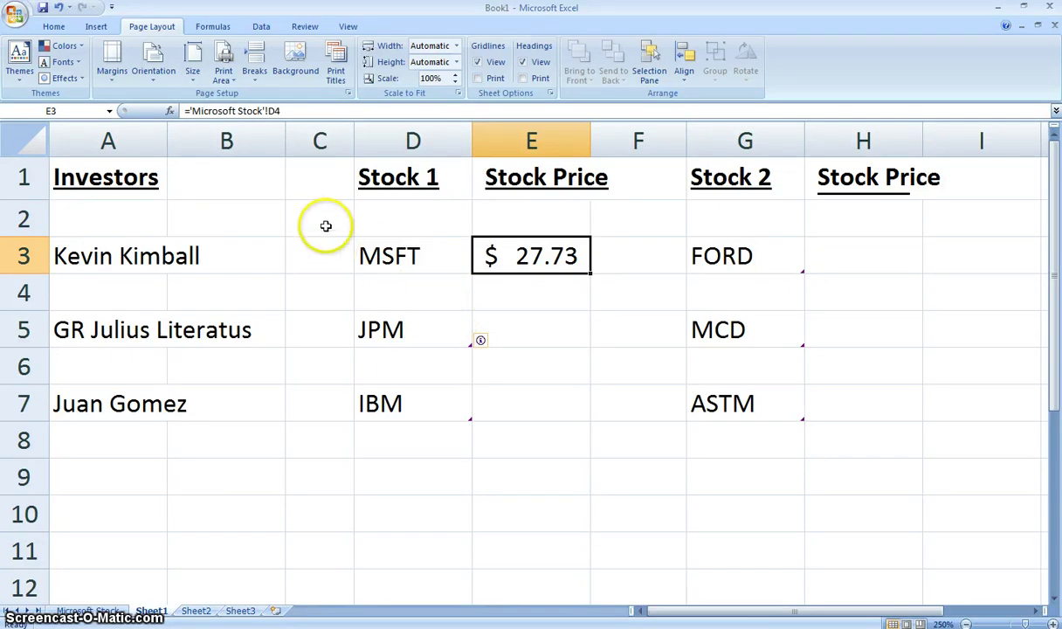
Turn off labelling data with smart tags in the AutoCorrect options
click(18, 17)
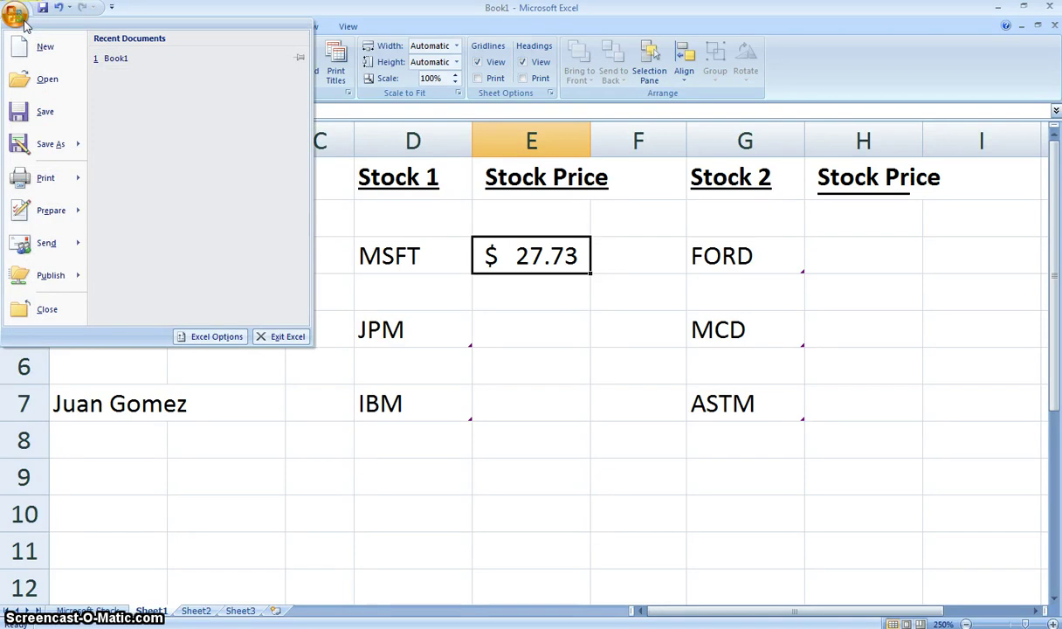
click(216, 336)
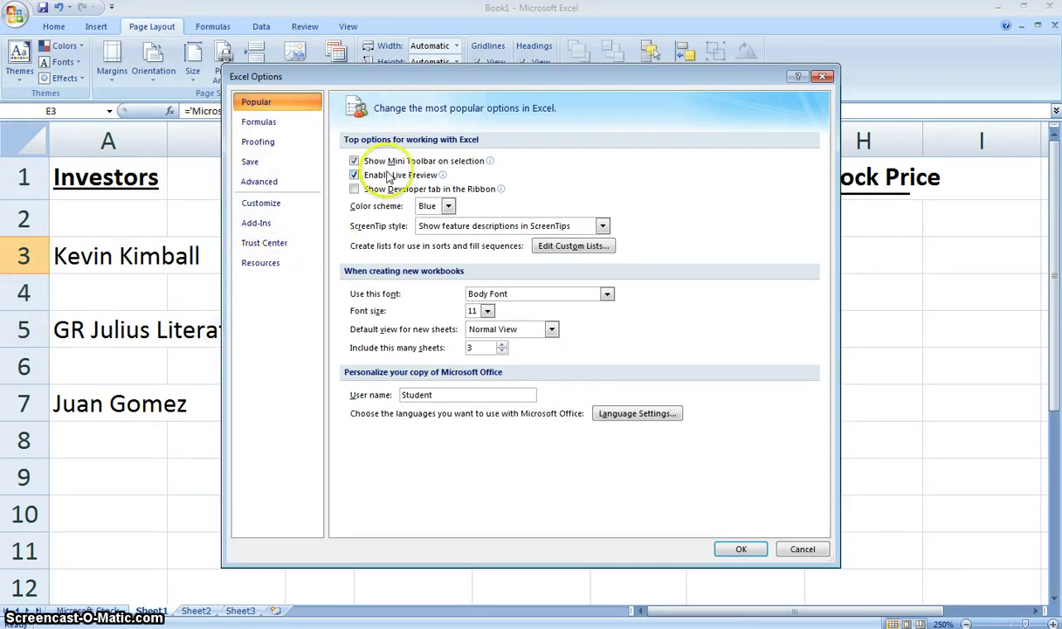
click(278, 142)
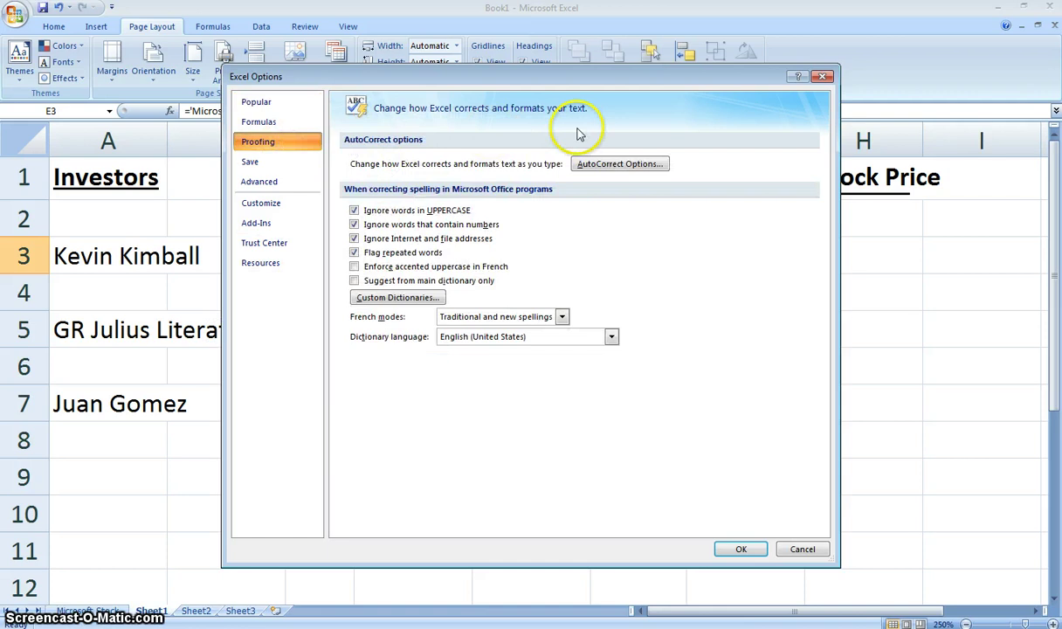
click(620, 163)
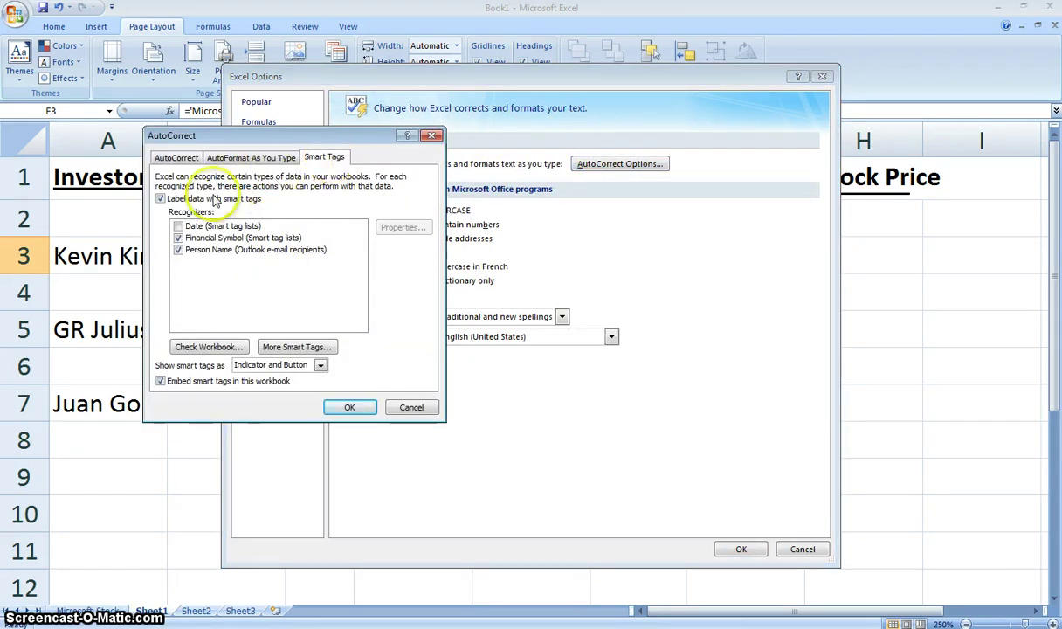
click(162, 199)
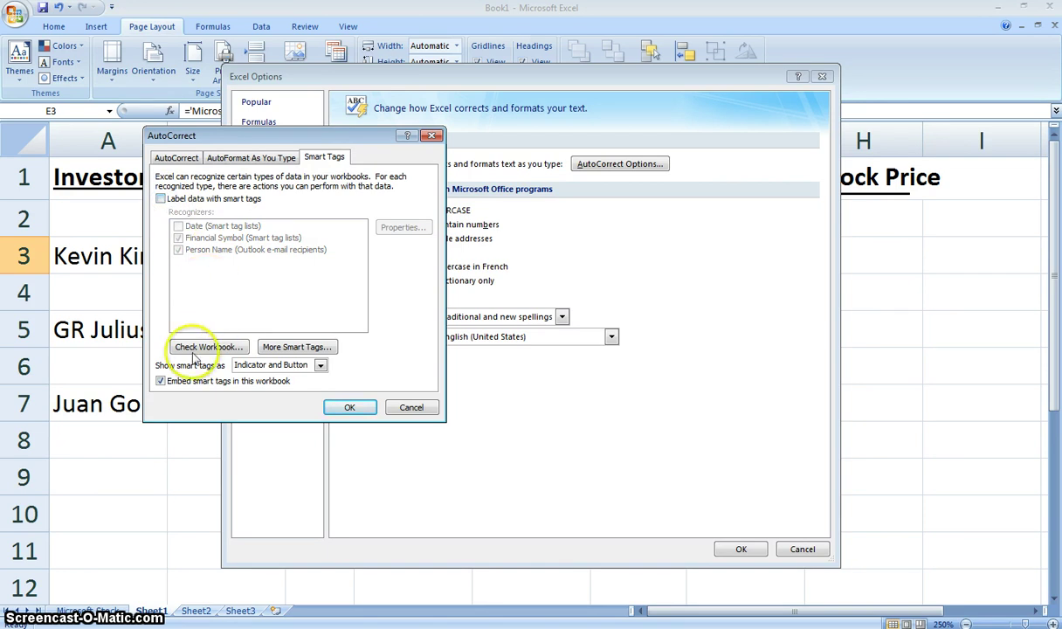
Stop embedding smart tags in this workbook, set them to show as None, and apply the options
click(160, 381)
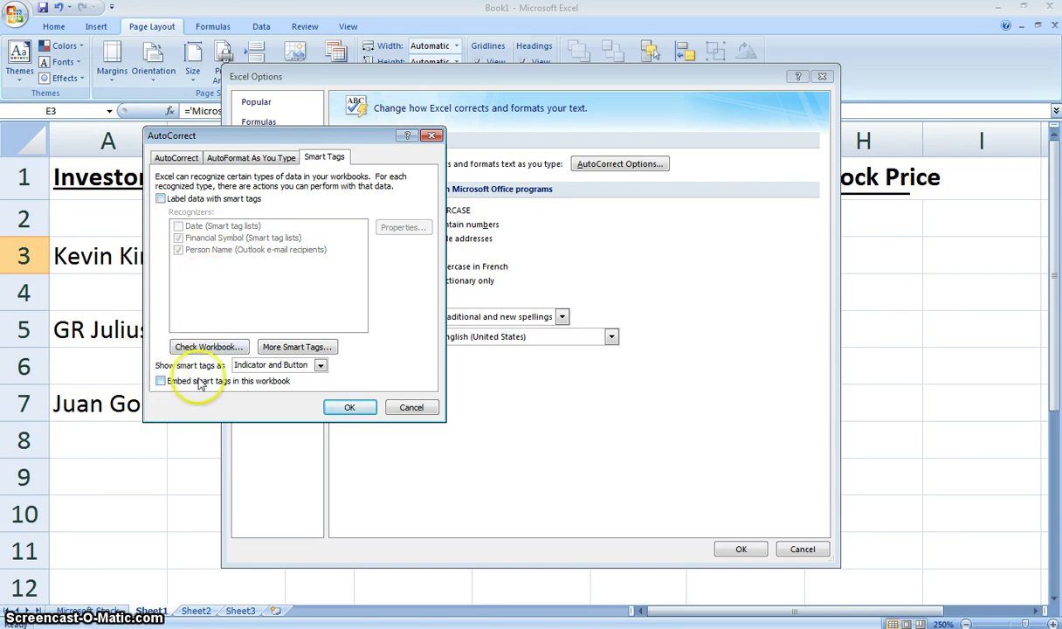
click(319, 365)
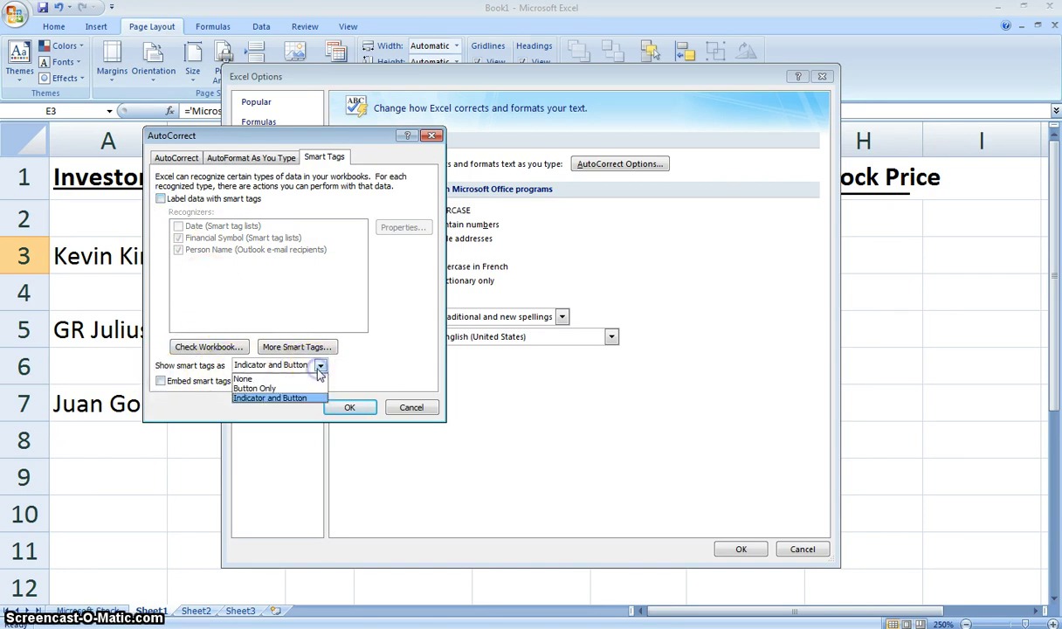
click(305, 375)
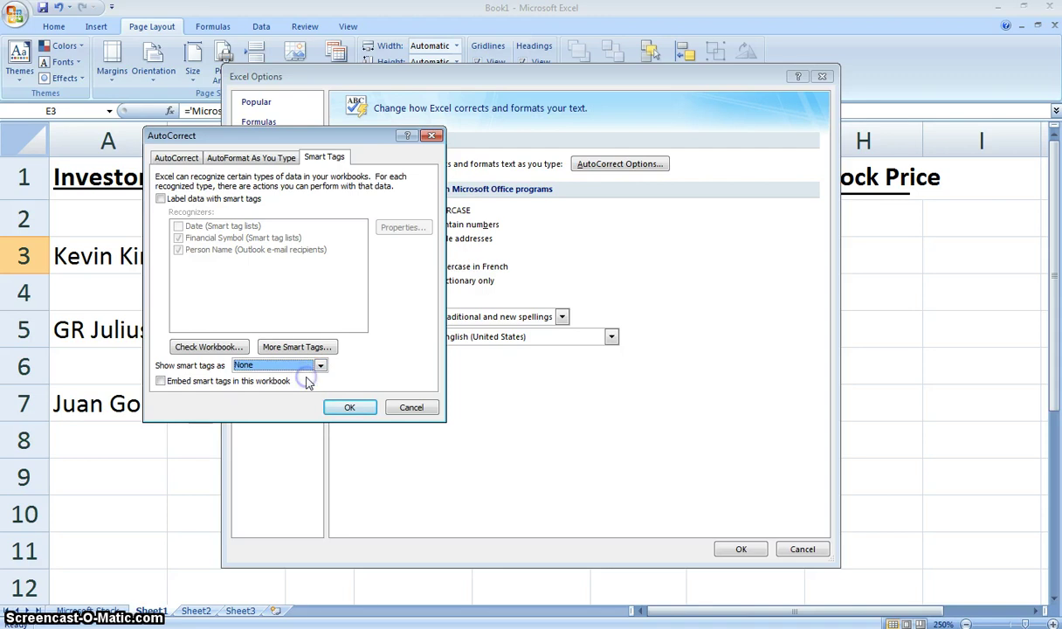
click(353, 408)
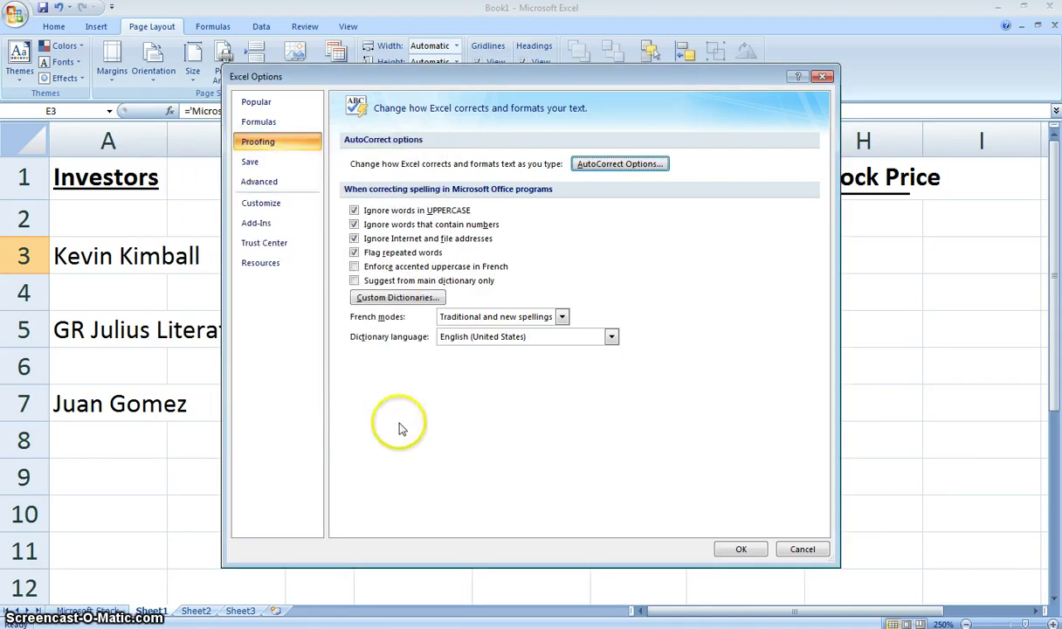
click(739, 548)
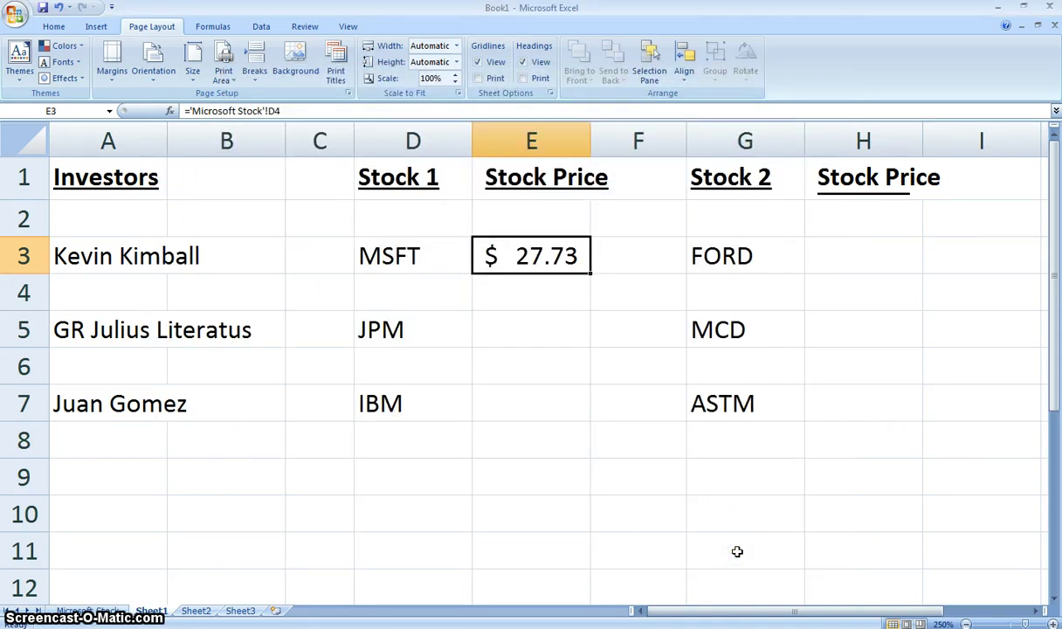